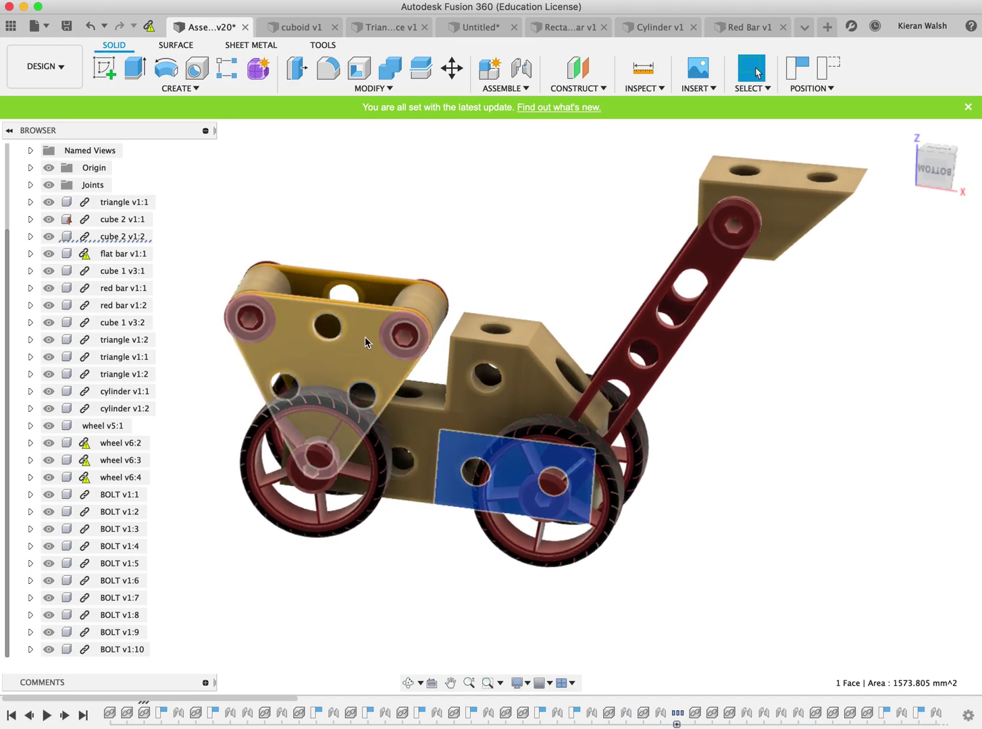
- Open a new blank design, Untitled(2), and start a new sketch
left_click(365, 337)
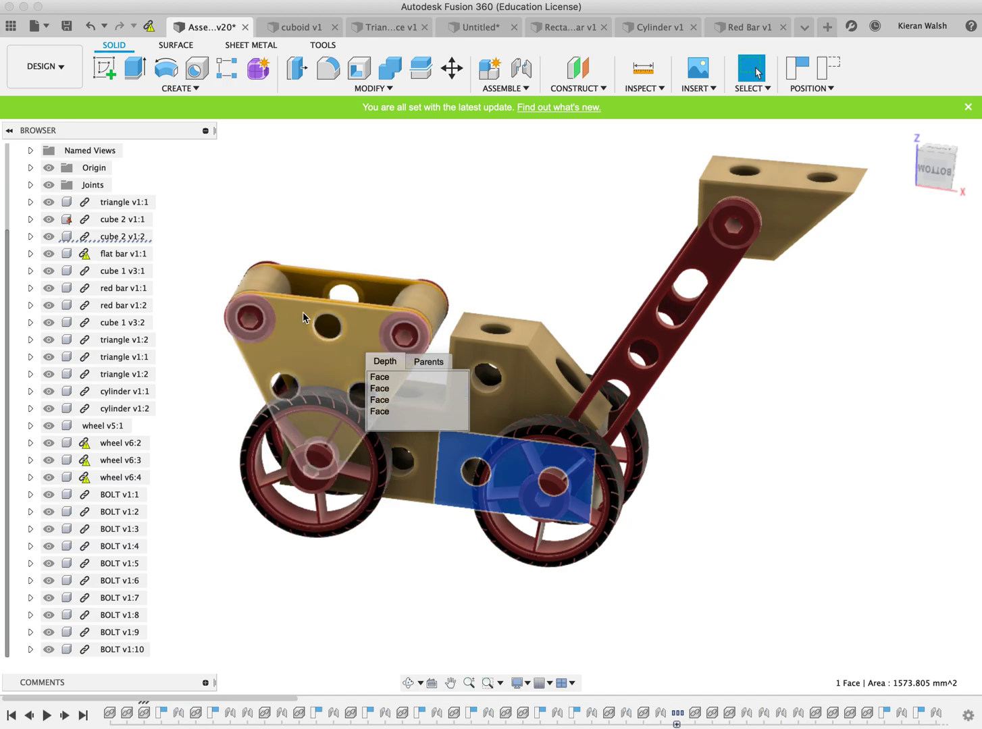
left_click(827, 26)
left_click(104, 69)
- On the XZ plane, draw a 60 mm horizontal line starting at the origin
left_click(481, 434)
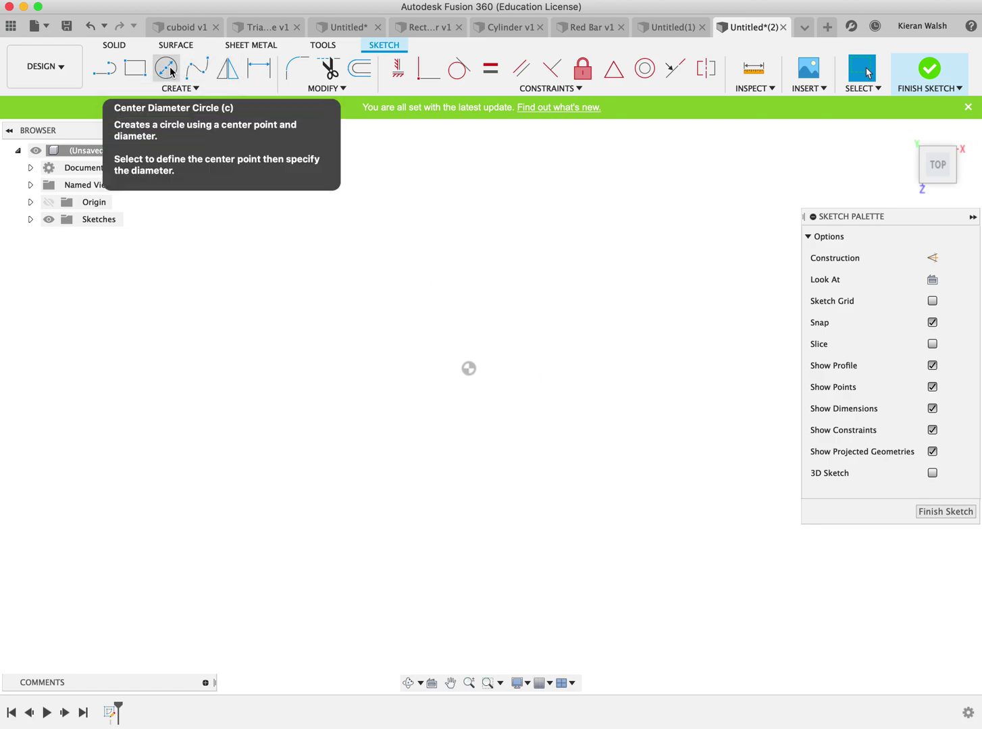
left_click(105, 69)
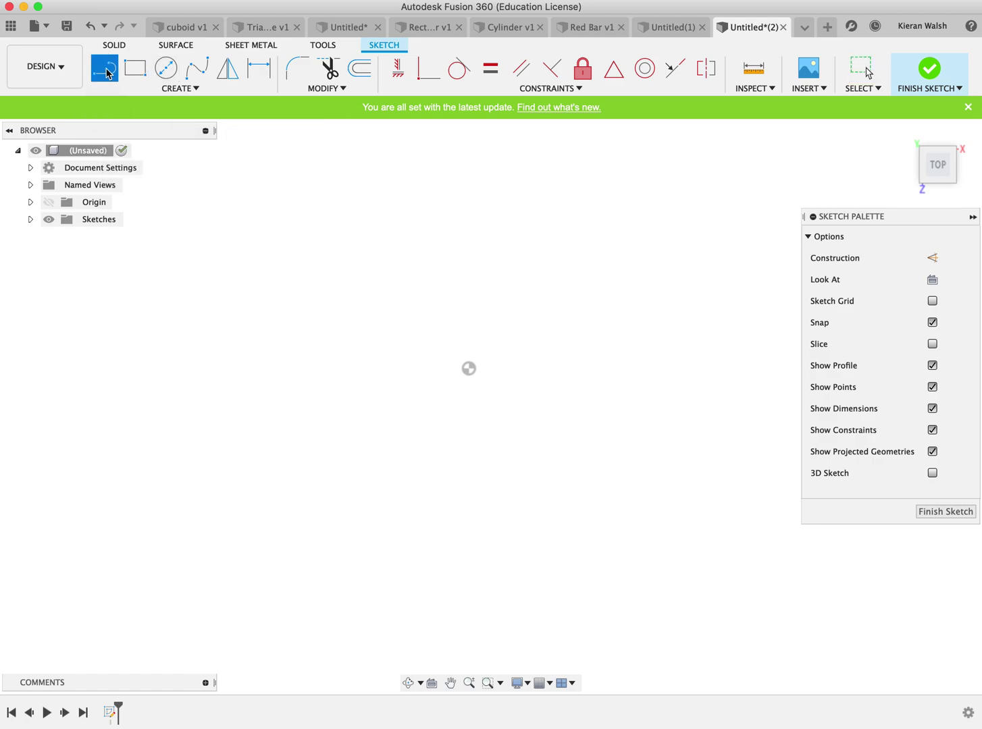
left_click(469, 369)
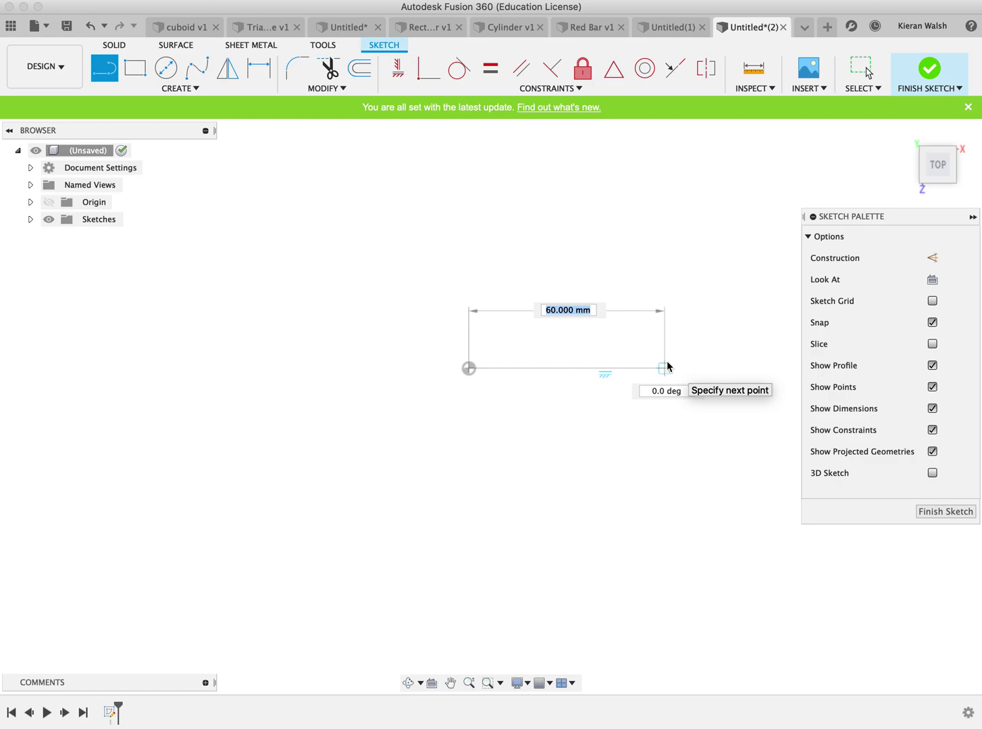
left_click(666, 365)
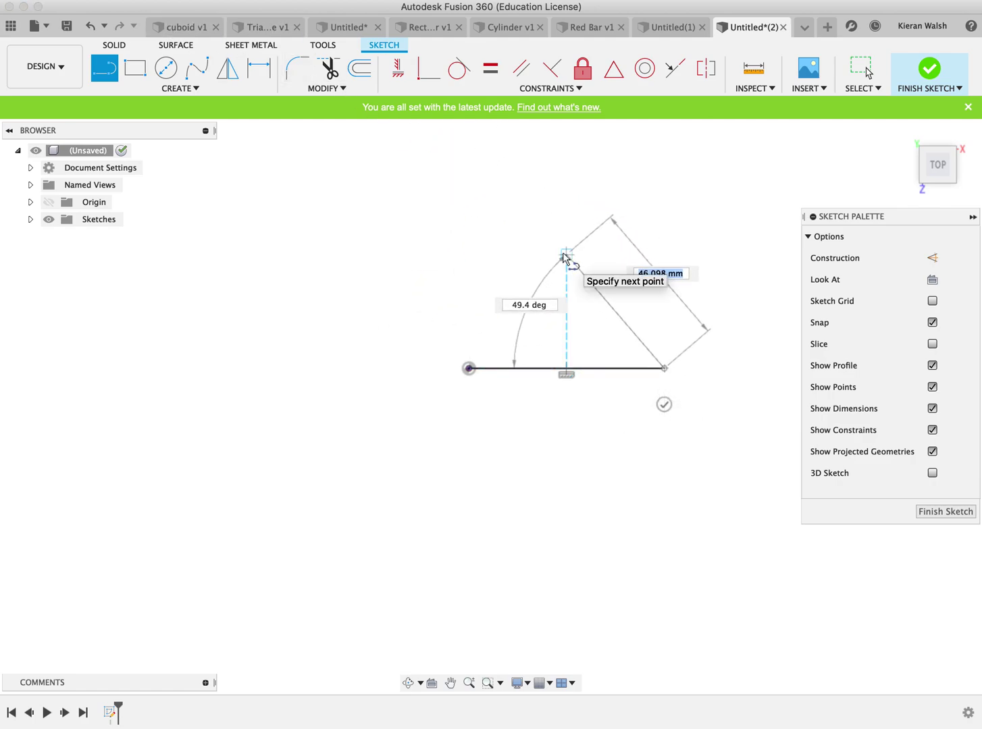
key("Escape")
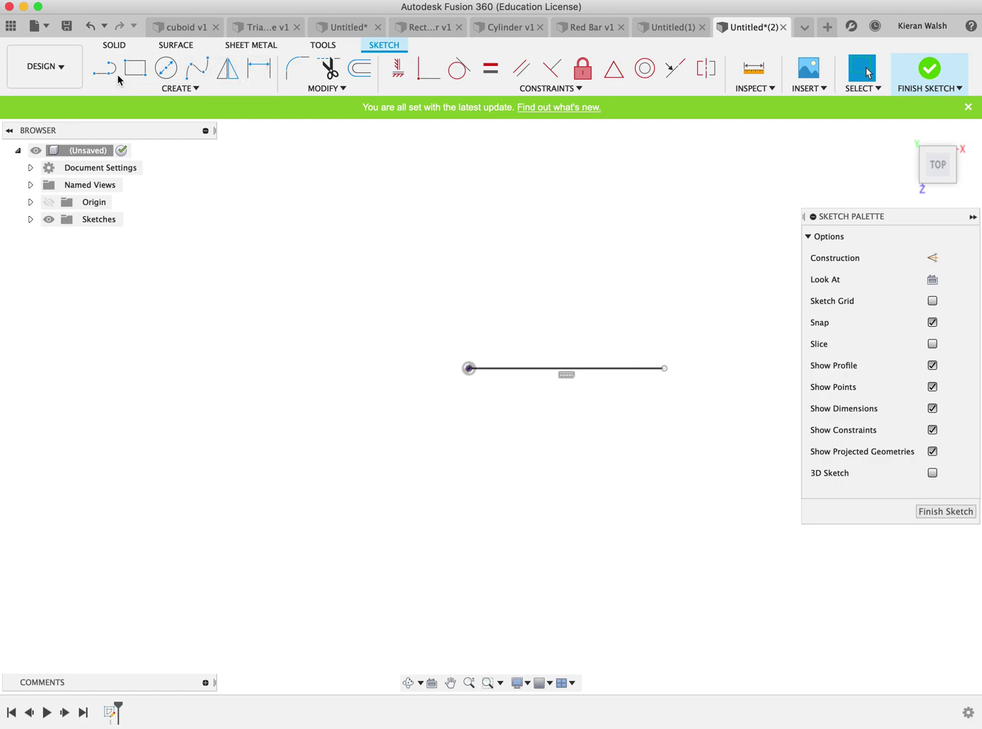
- Draw a 60 mm line at 60° from the base's left endpoint
left_click(105, 69)
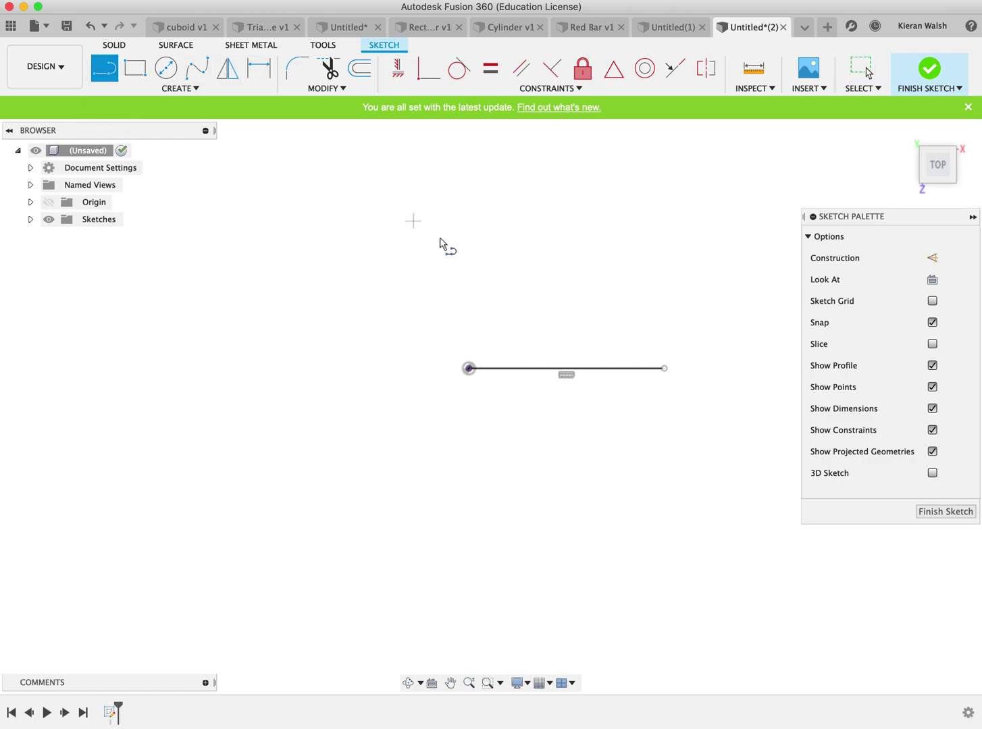
left_click(468, 368)
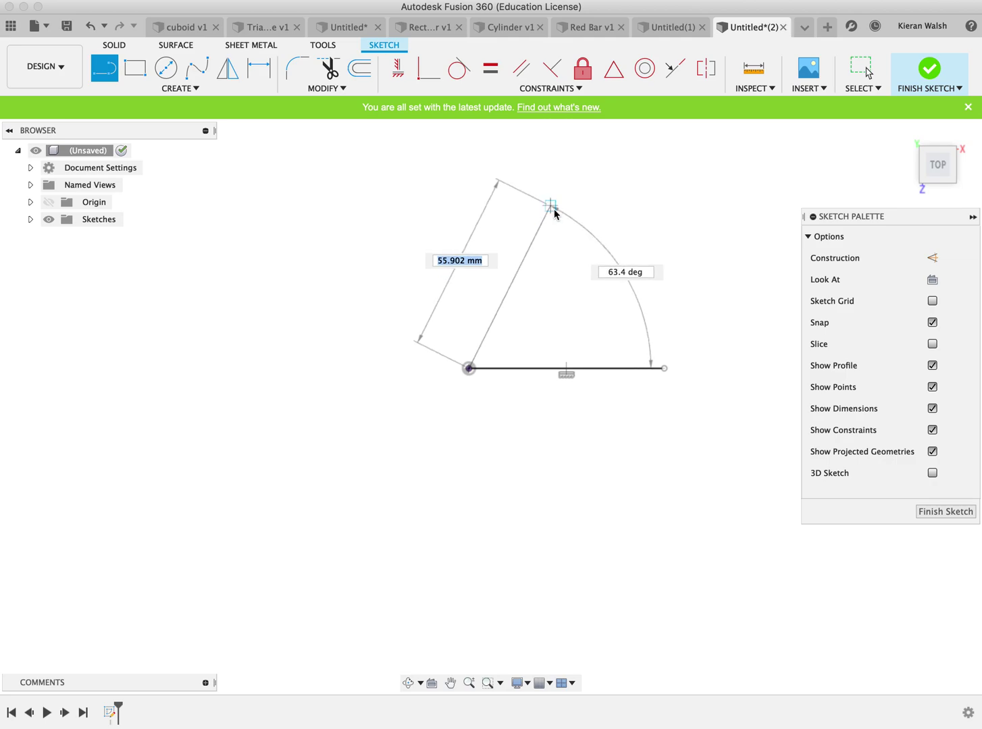
type("60")
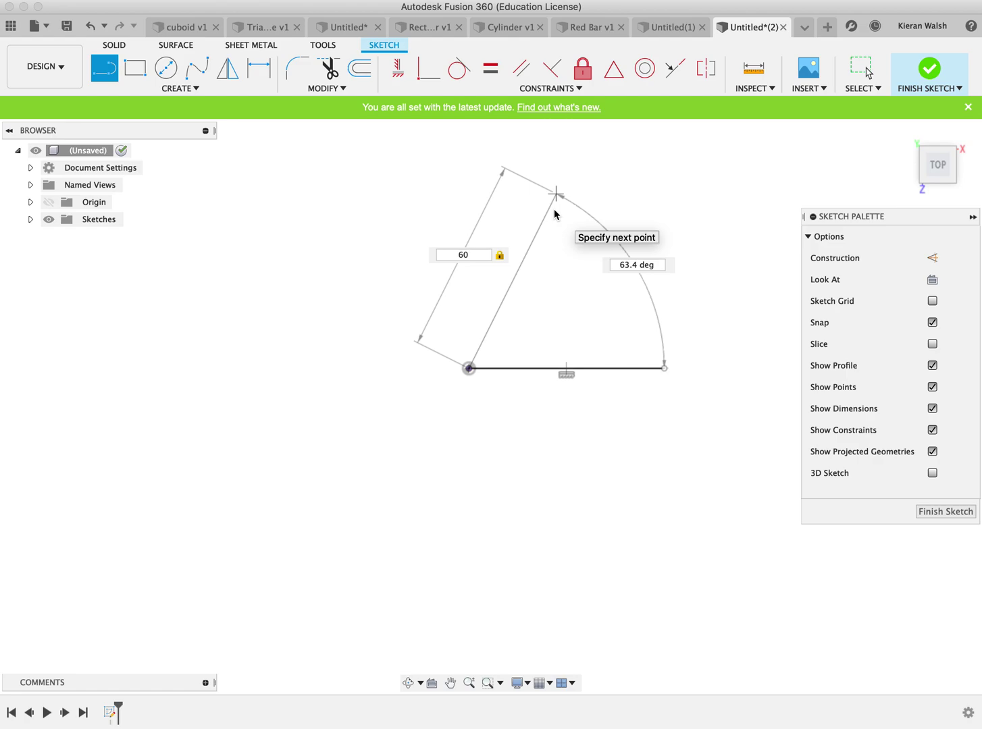
key("Tab")
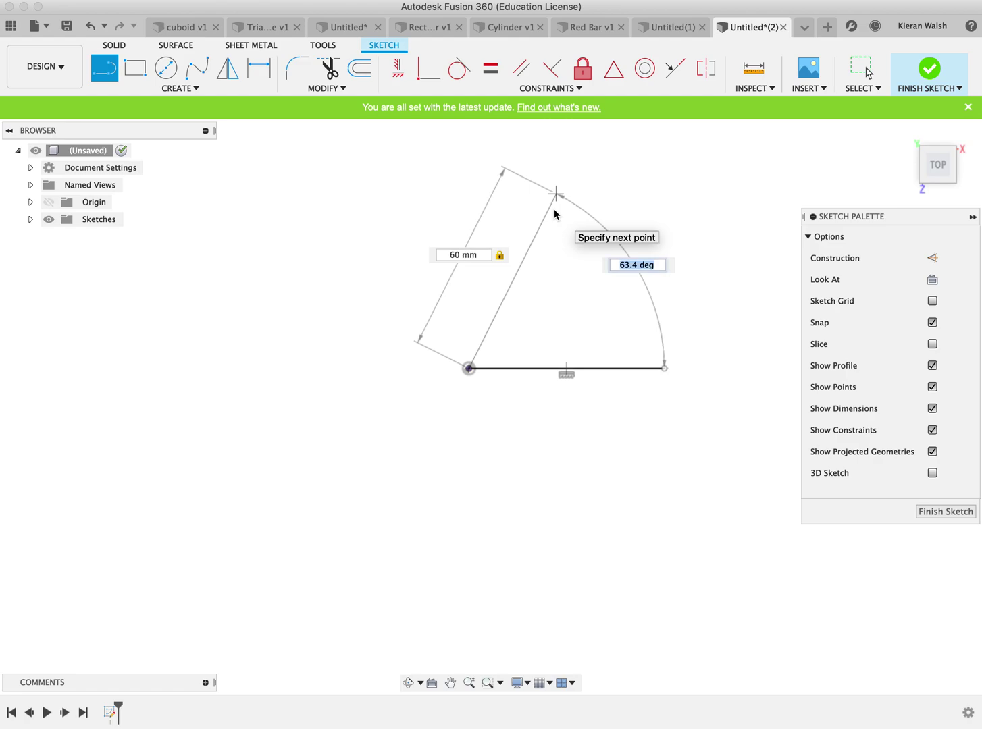
key("Tab")
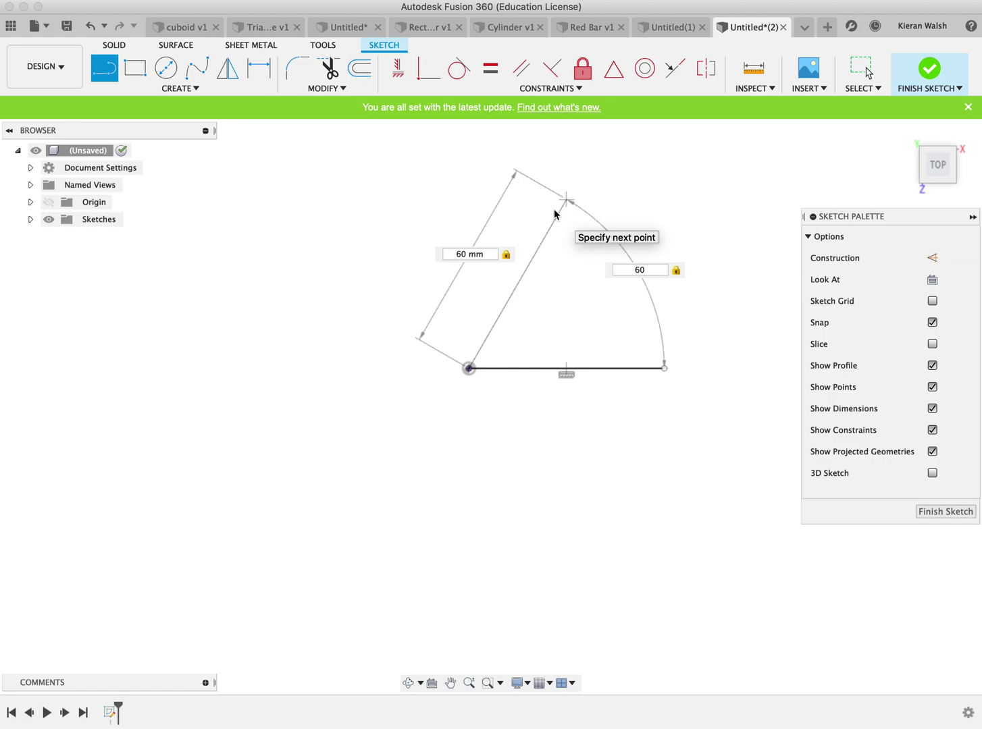
key("Return")
key("Escape")
- Draw a line from the top point to the base's right end to close the triangle
left_click(104, 67)
left_click(568, 201)
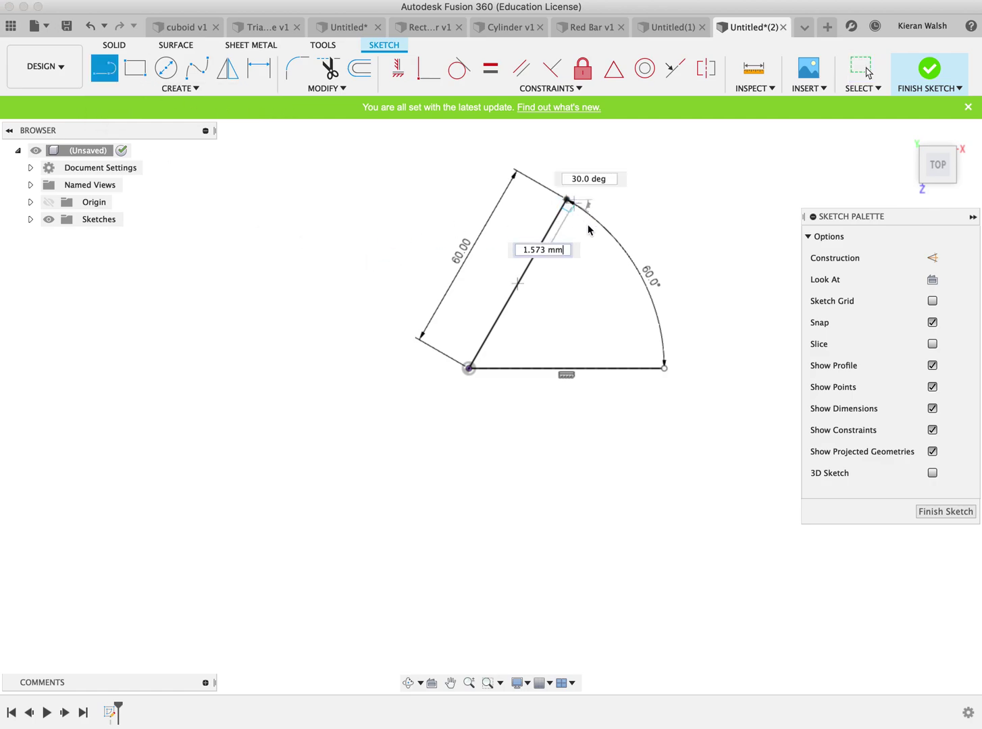
left_click(664, 369)
key("Escape")
- Turn the selected triangle edges into construction lines with Normal/Construction
scroll(694, 263, "up", 4)
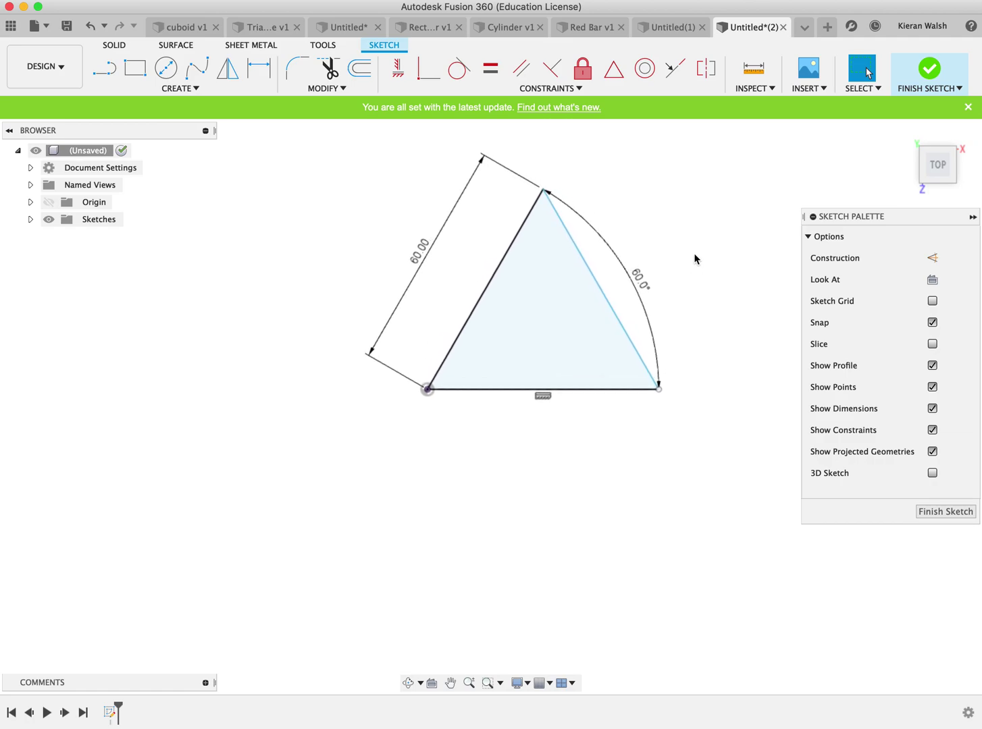
scroll(539, 153, "up", 5)
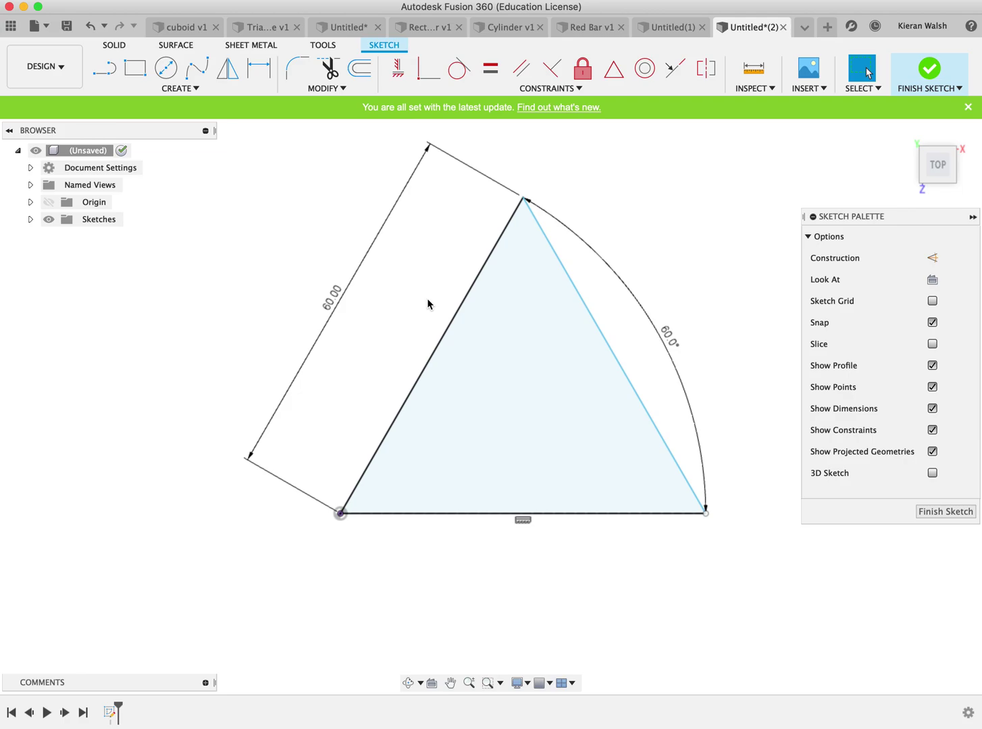
left_click(481, 272)
left_click(560, 269, "shift")
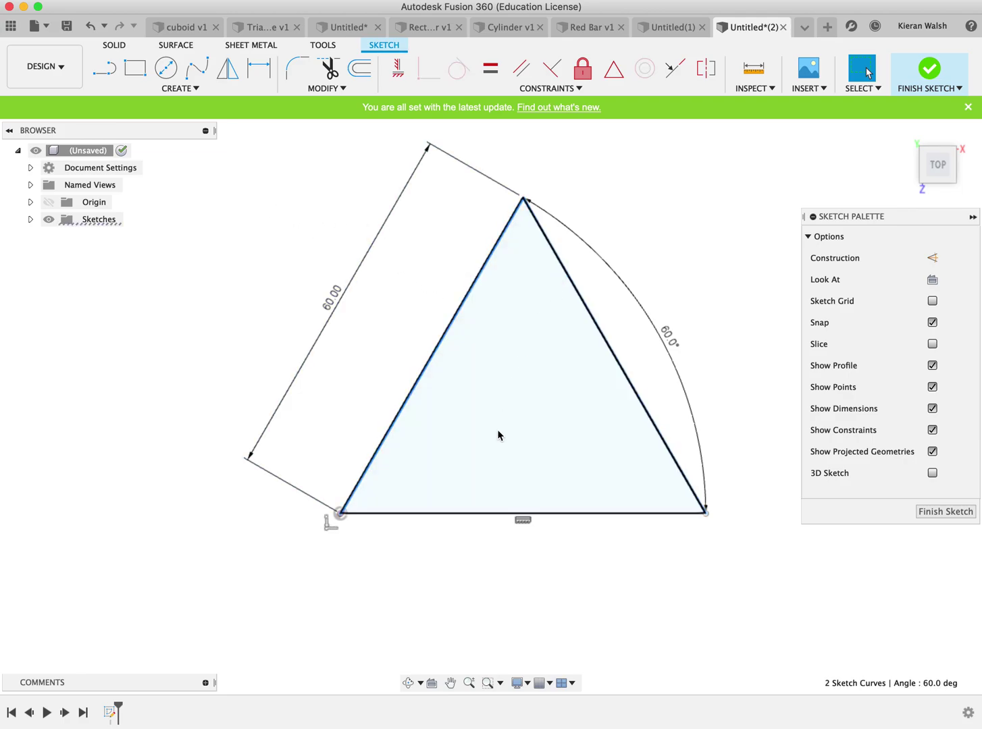
left_click(463, 512, "shift")
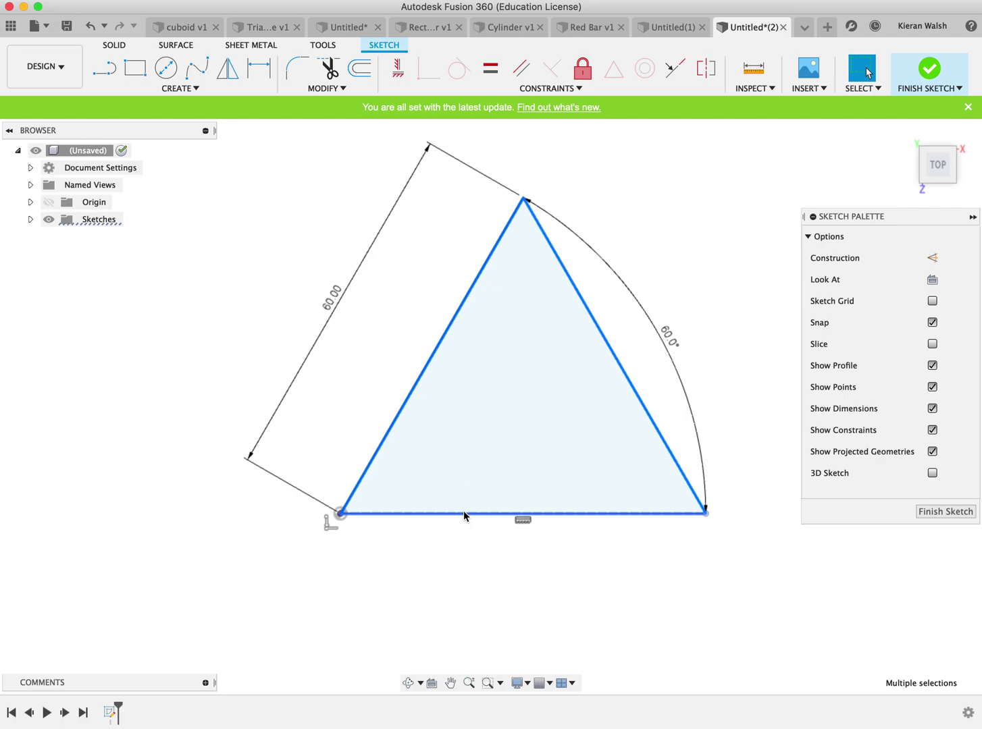
right_click(463, 511)
left_click(490, 612)
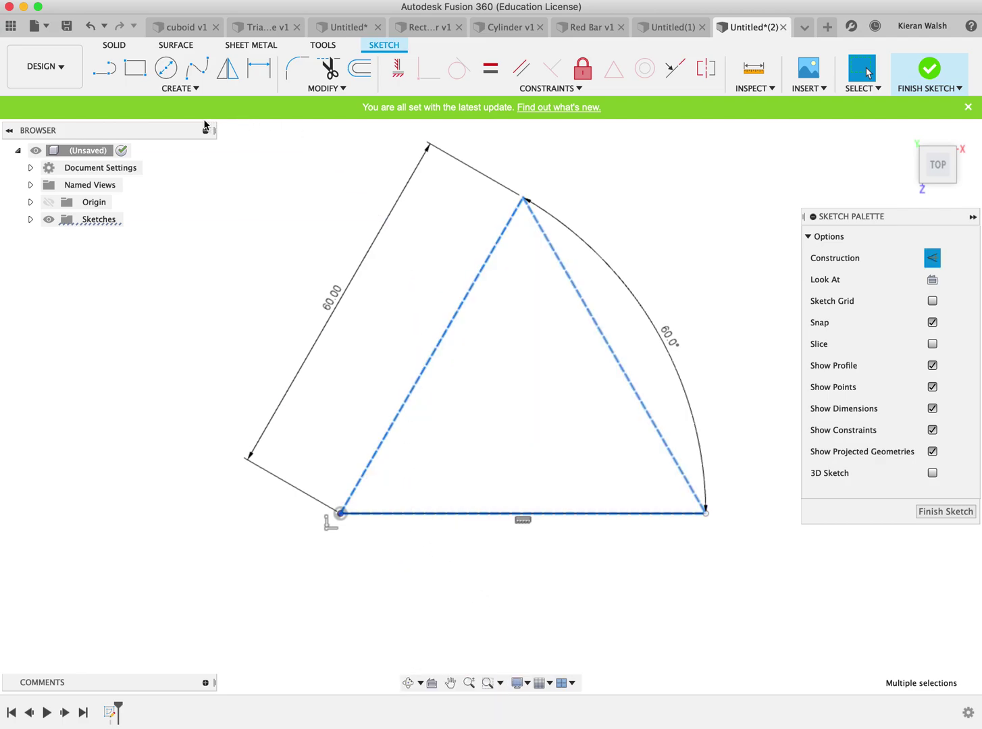
- Place 12 mm circles on the bottom-left and top corners
left_click(166, 68)
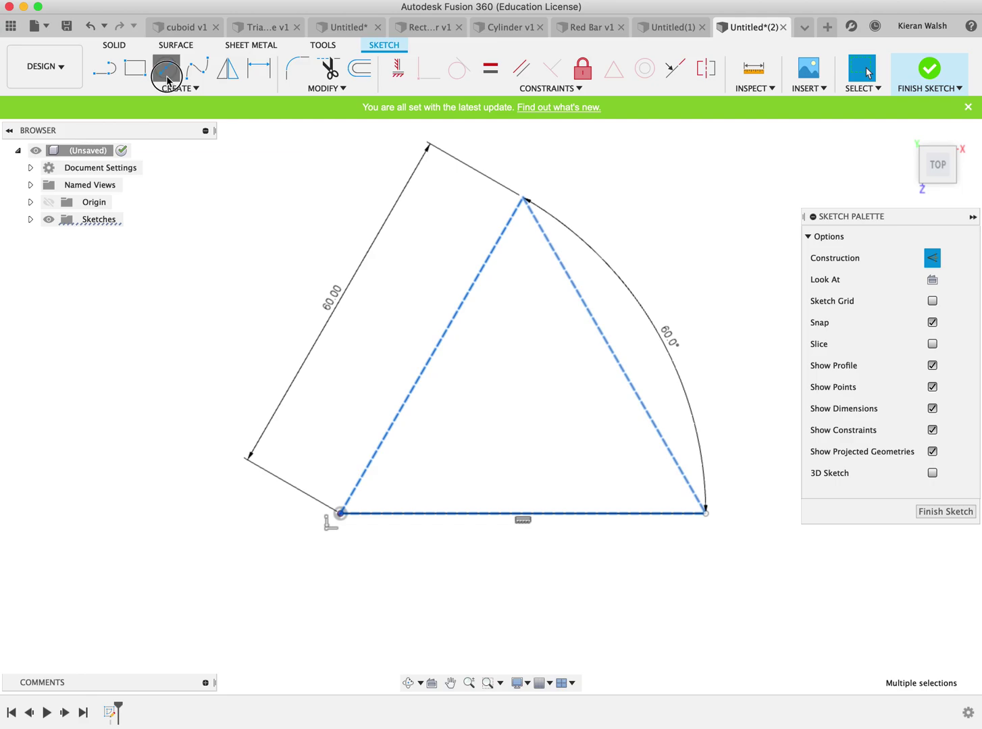
left_click(341, 515)
type("12")
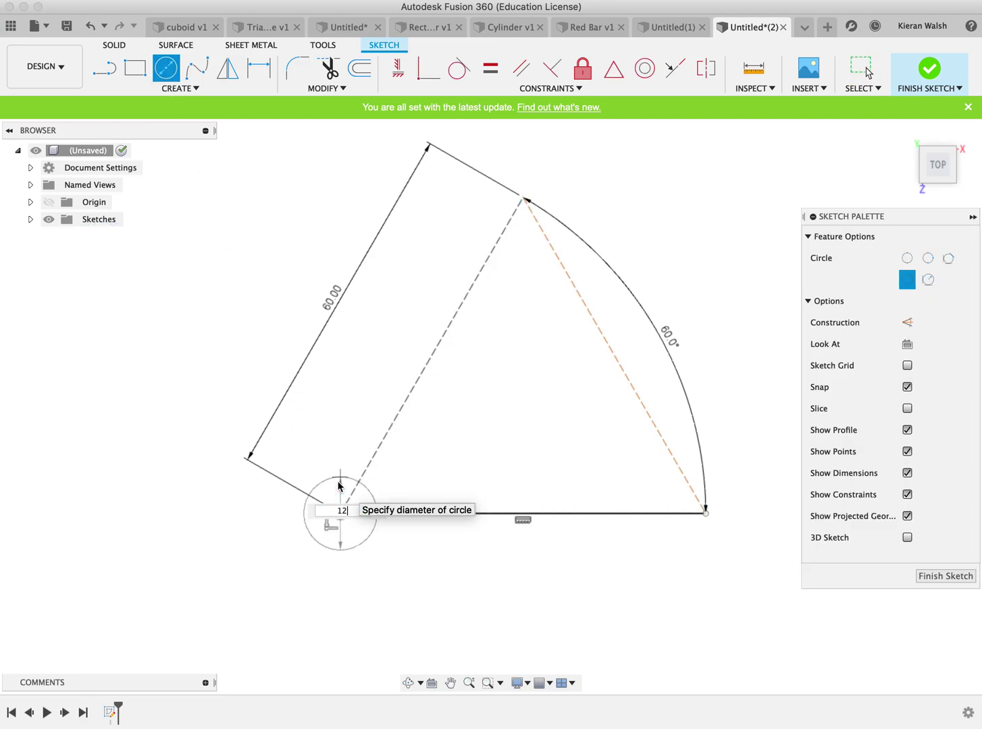
key("Return")
key("c")
left_click(523, 199)
type("12")
key("Return")
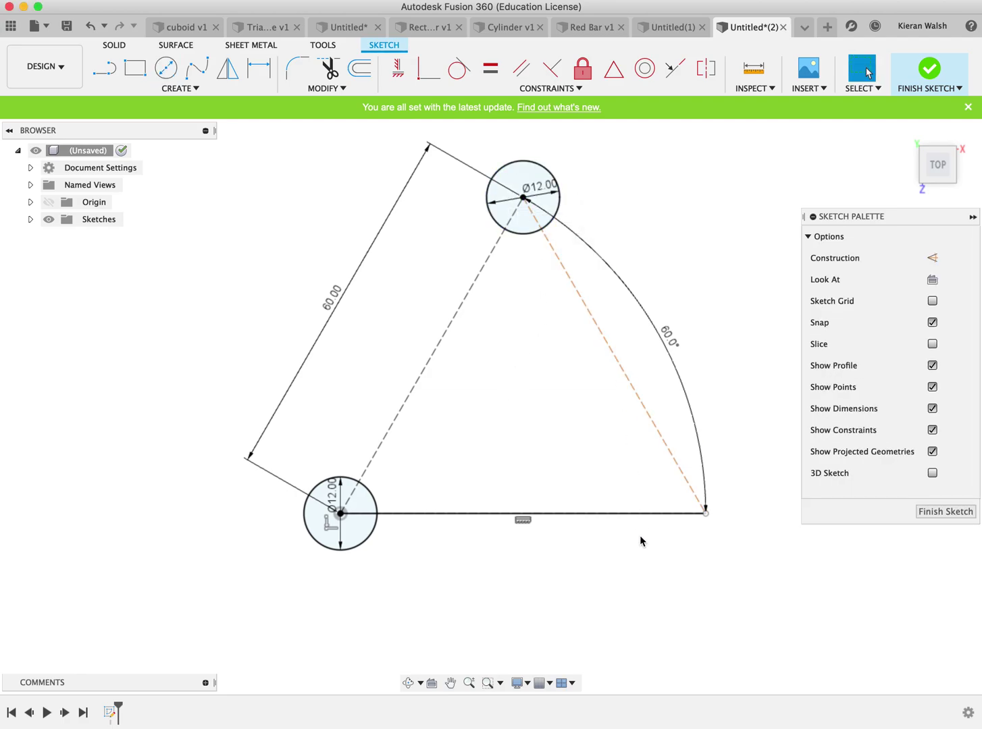
- Place 12 mm circles on the bottom-right corner and the right side's midpoint
key("c")
left_click(706, 514)
type("12")
key("Return")
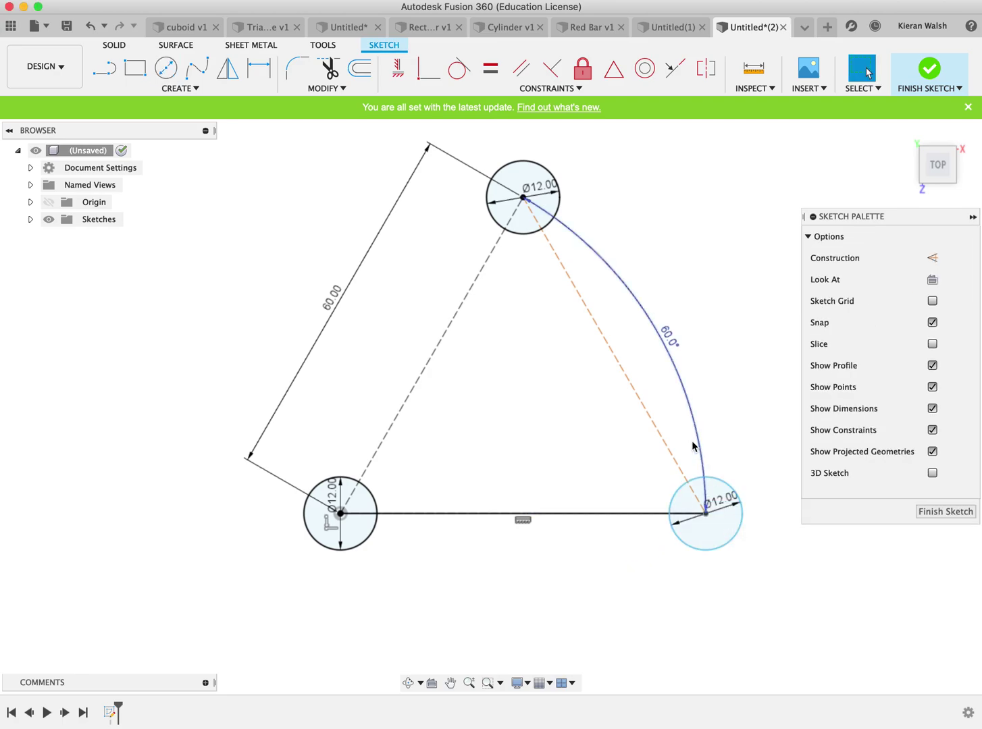
key("c")
left_click(615, 355)
type("12")
key("Return")
- Add a circle at the left side's midpoint and resize it to 12 mm
key("c")
left_click(431, 355)
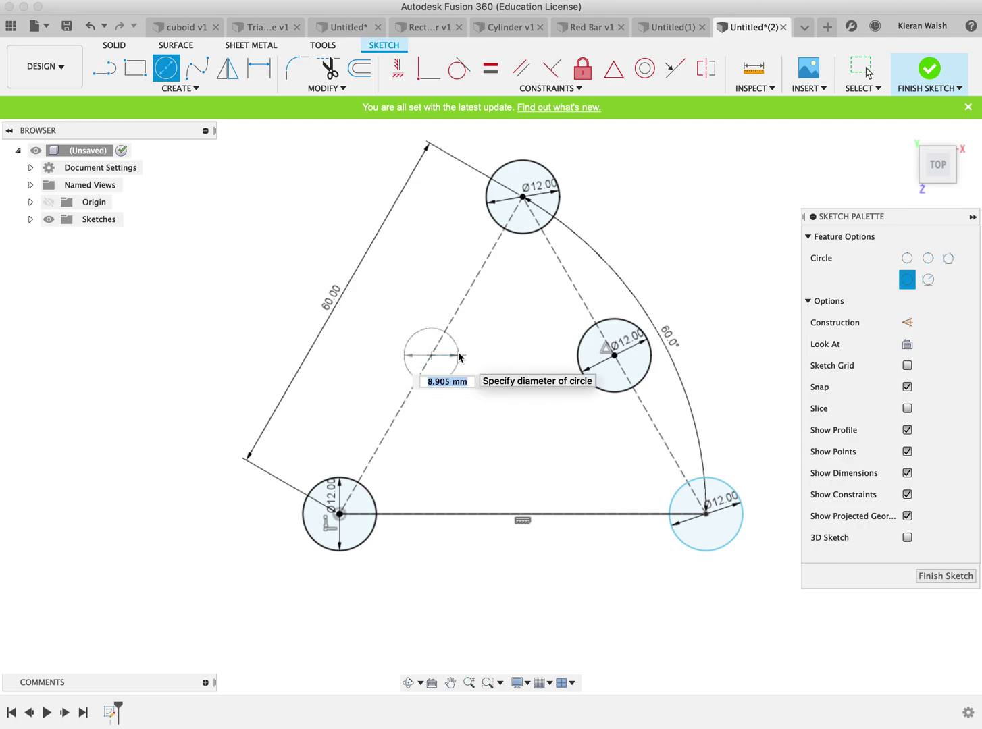
key("Return")
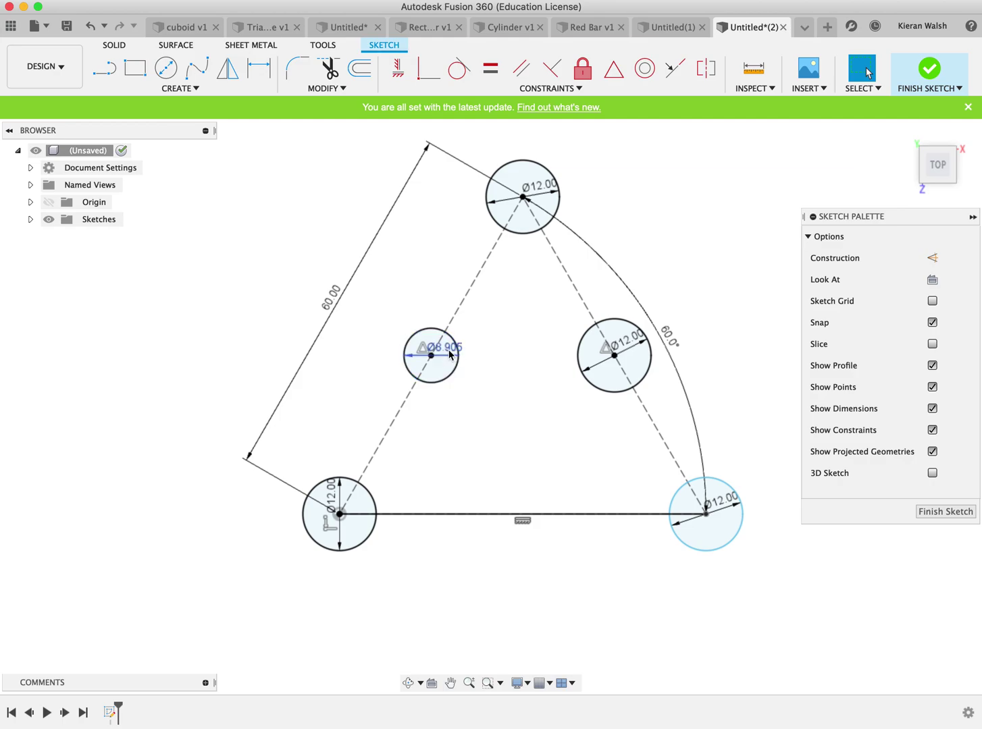
double_click(448, 351)
type("12")
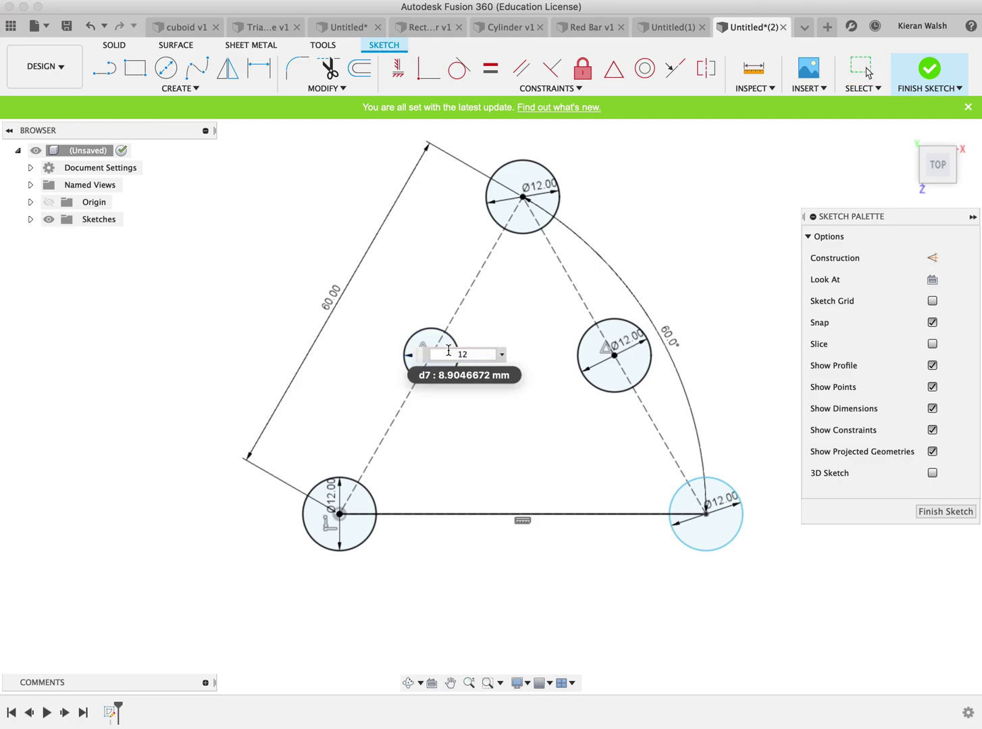
key("Return")
- Add a 12 mm circle at the base's midpoint
key("c")
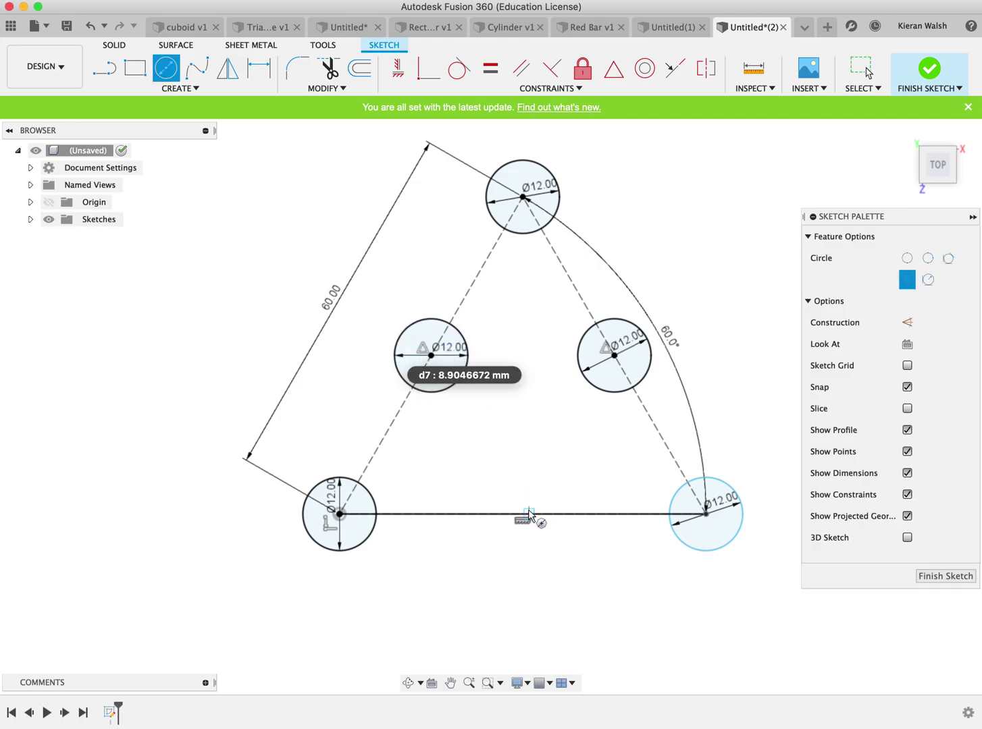
left_click(522, 514)
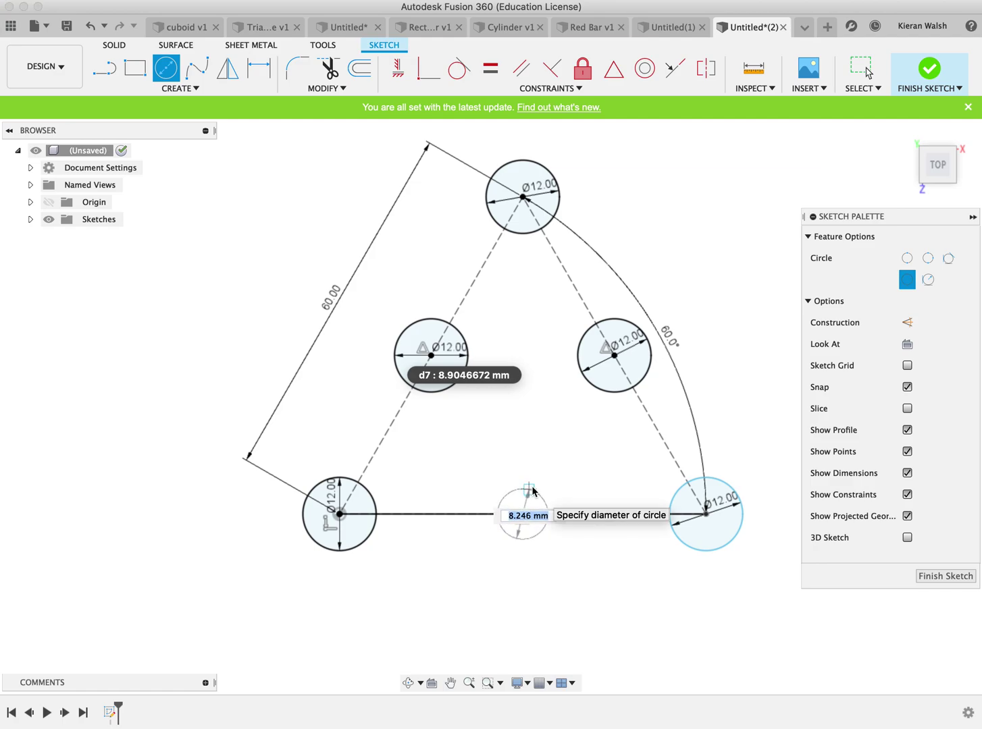
type("12")
key("Return")
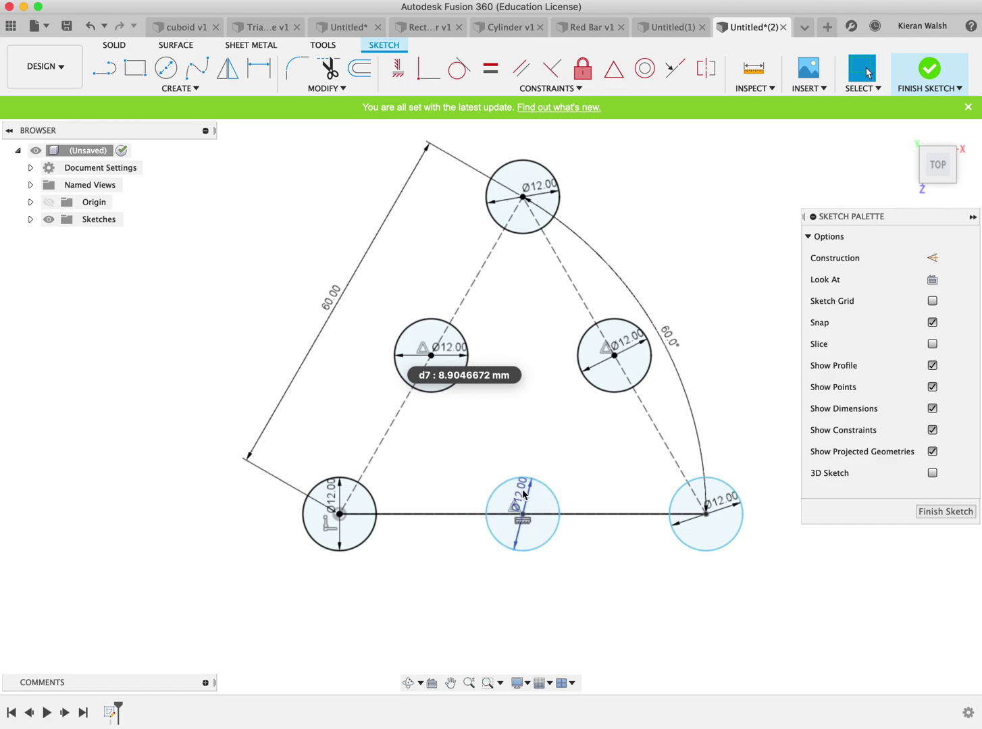
scroll(601, 375, "down", 3)
key("c")
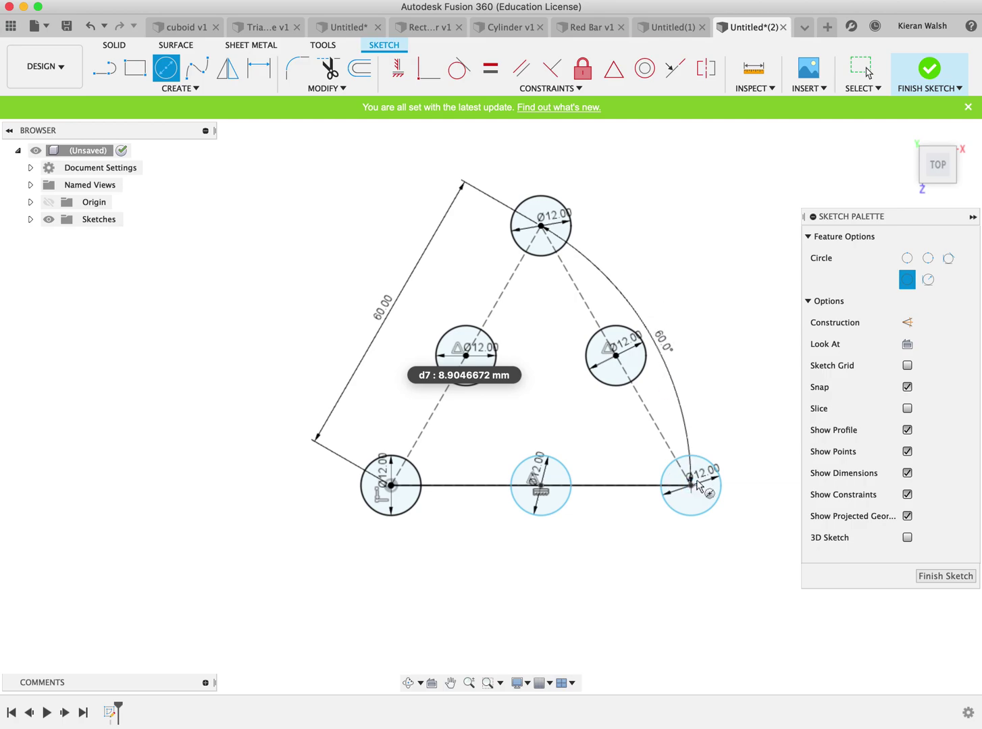
- Draw 20 mm circles concentric with the bottom-right and bottom-left holes
left_click(691, 485)
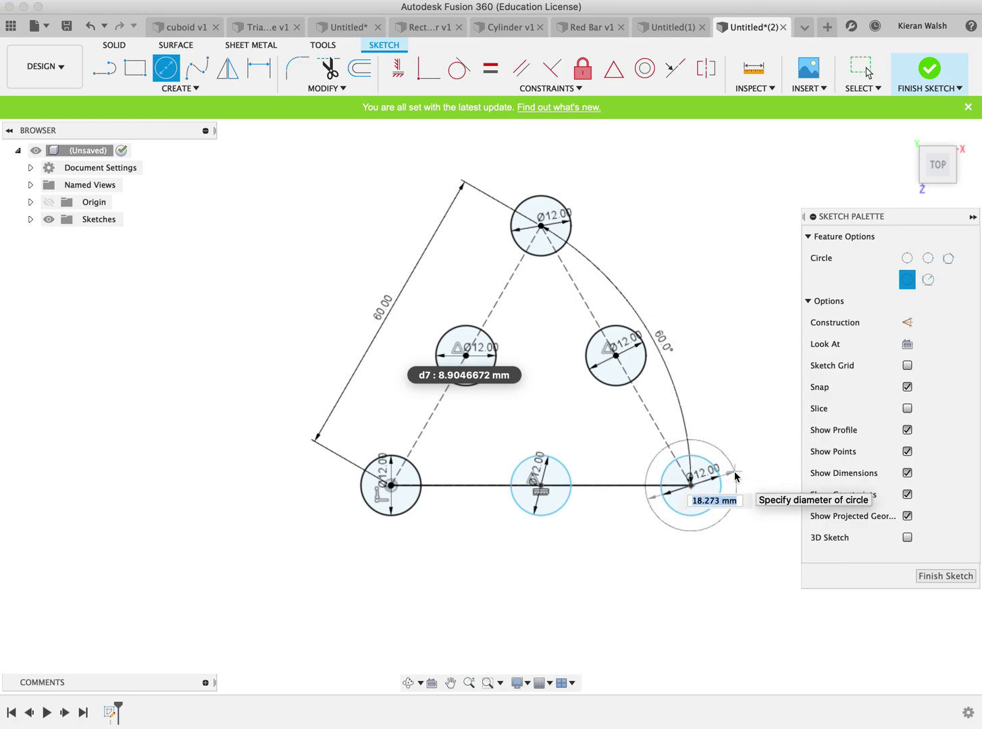
type("20")
key("Return")
key("c")
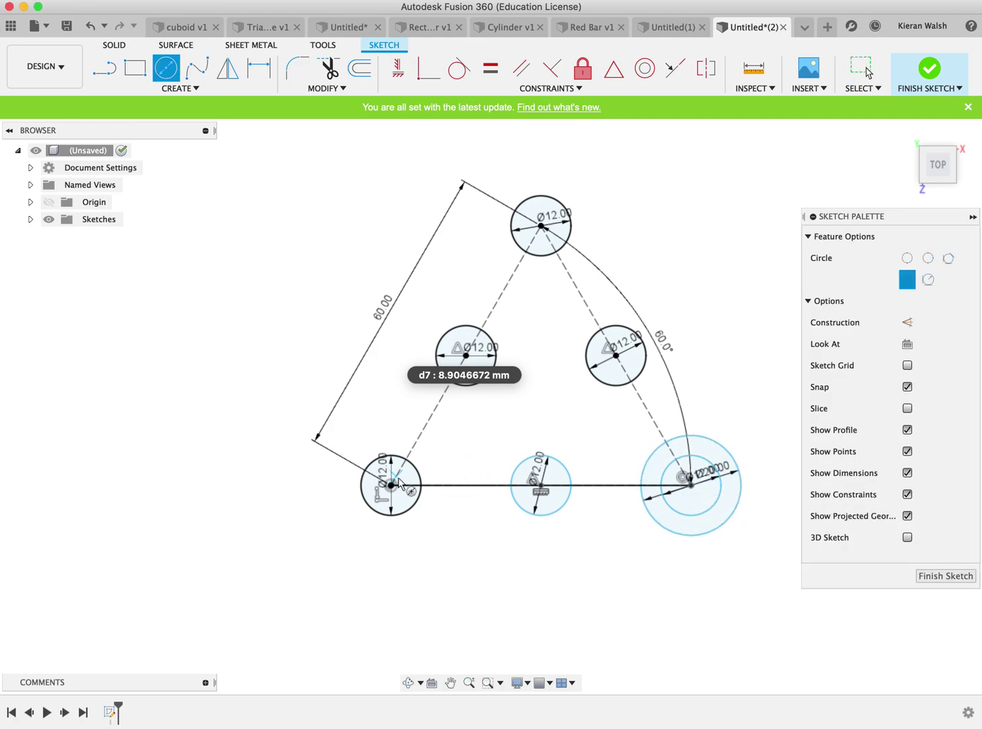
left_click(391, 485)
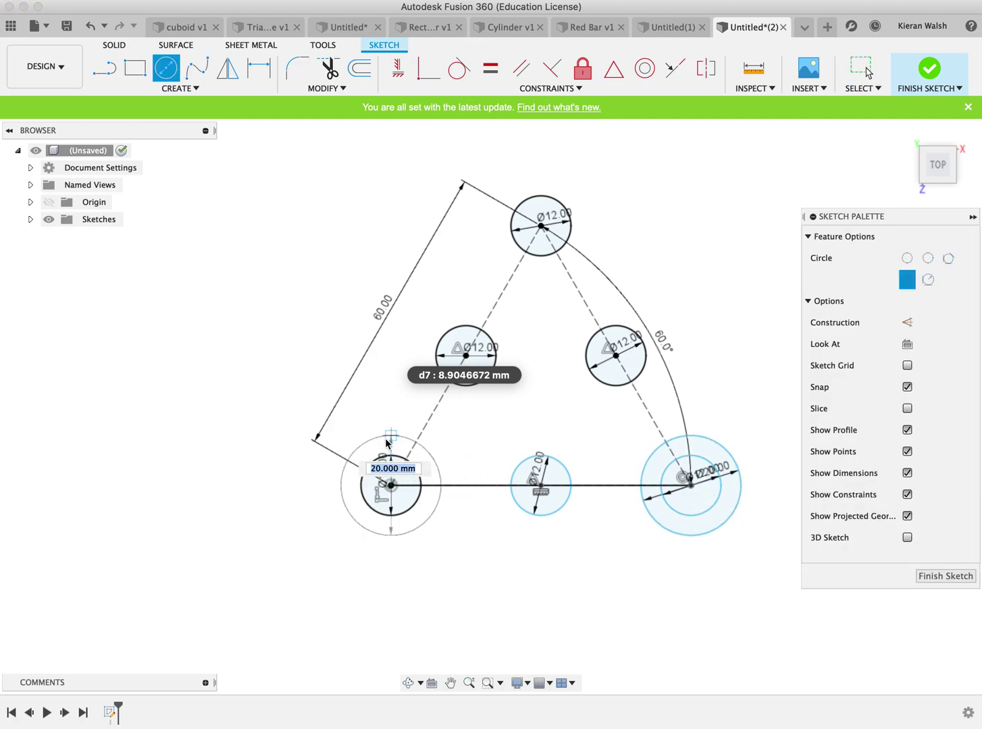
key("Return")
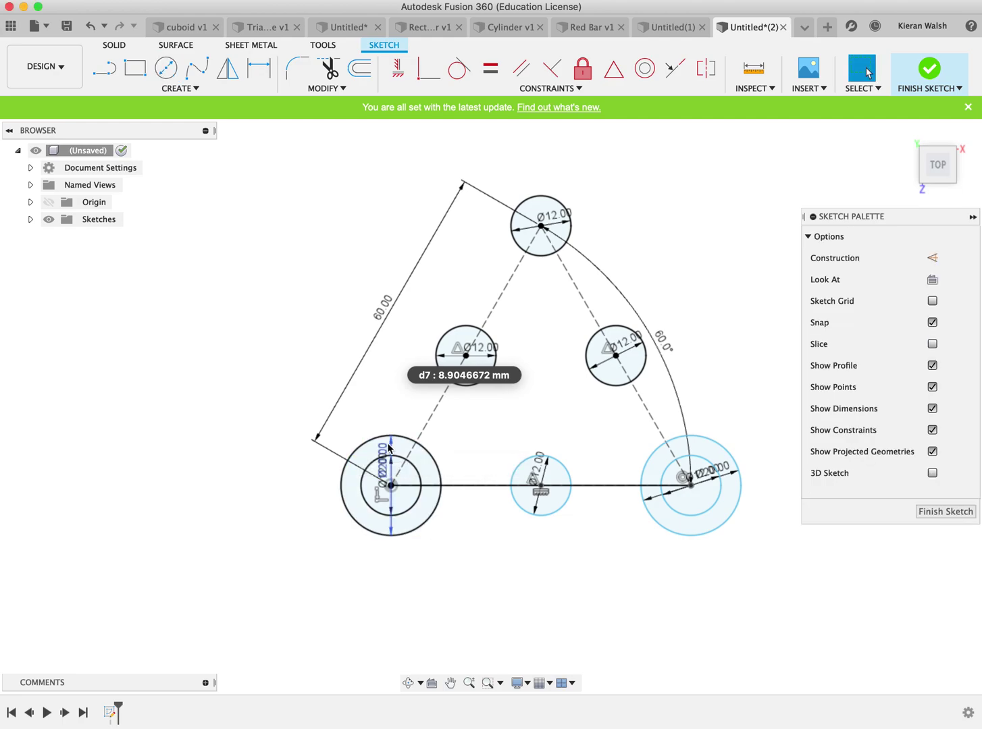
- Draw a 20 mm circle concentric with the top hole
key("c")
left_click(541, 227)
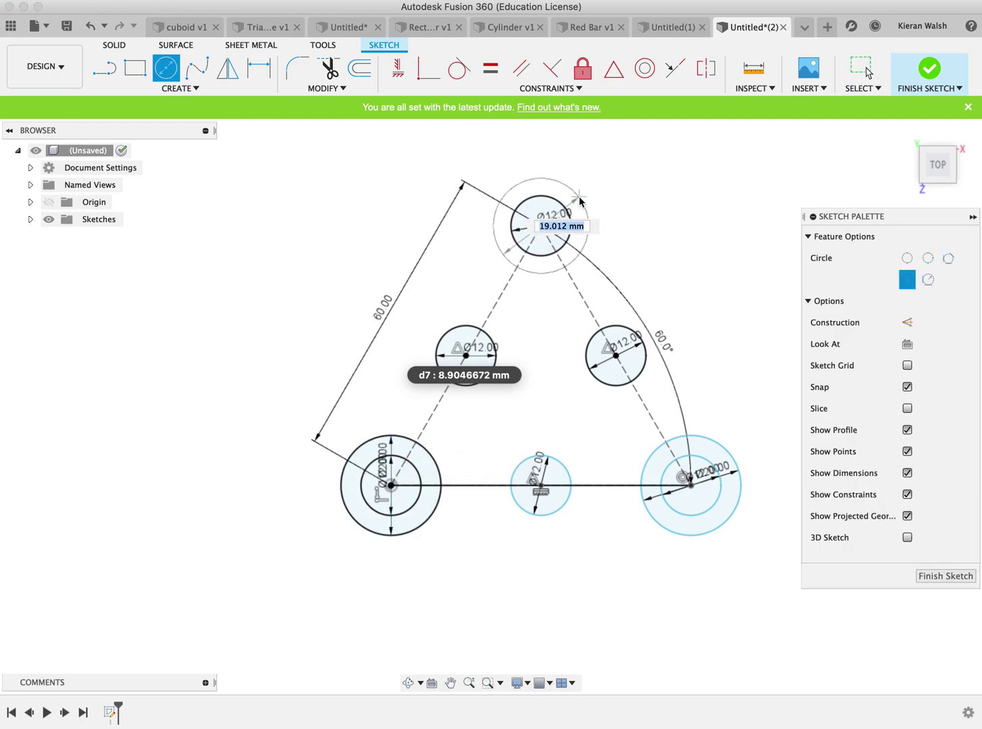
type("13")
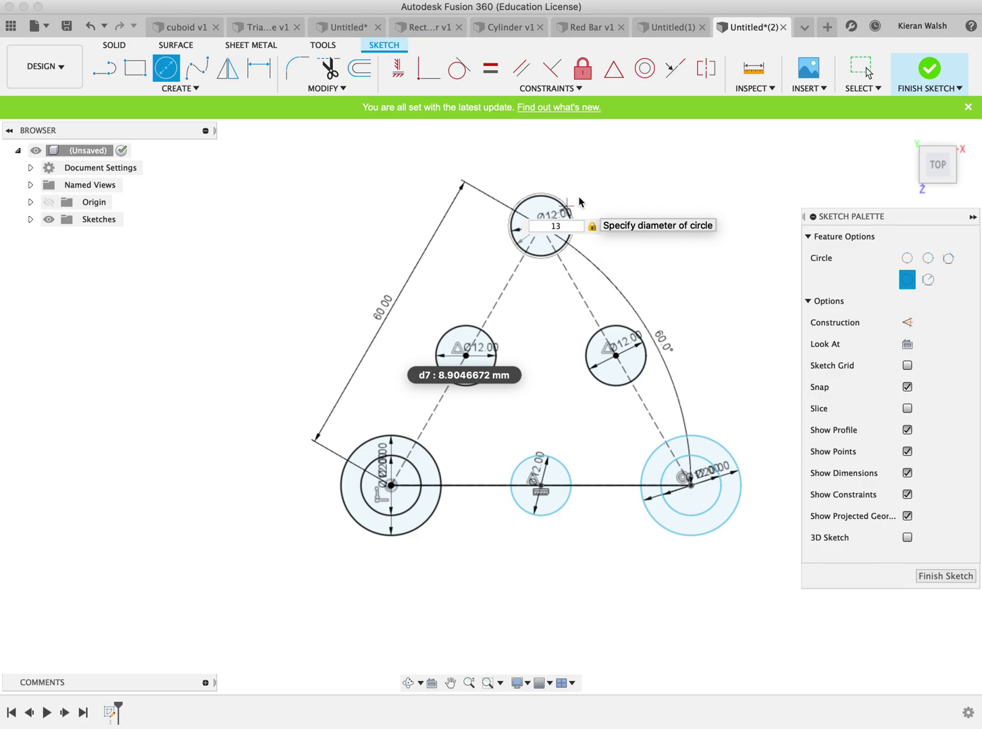
key("BackSpace")
key("BackSpace")
type("20")
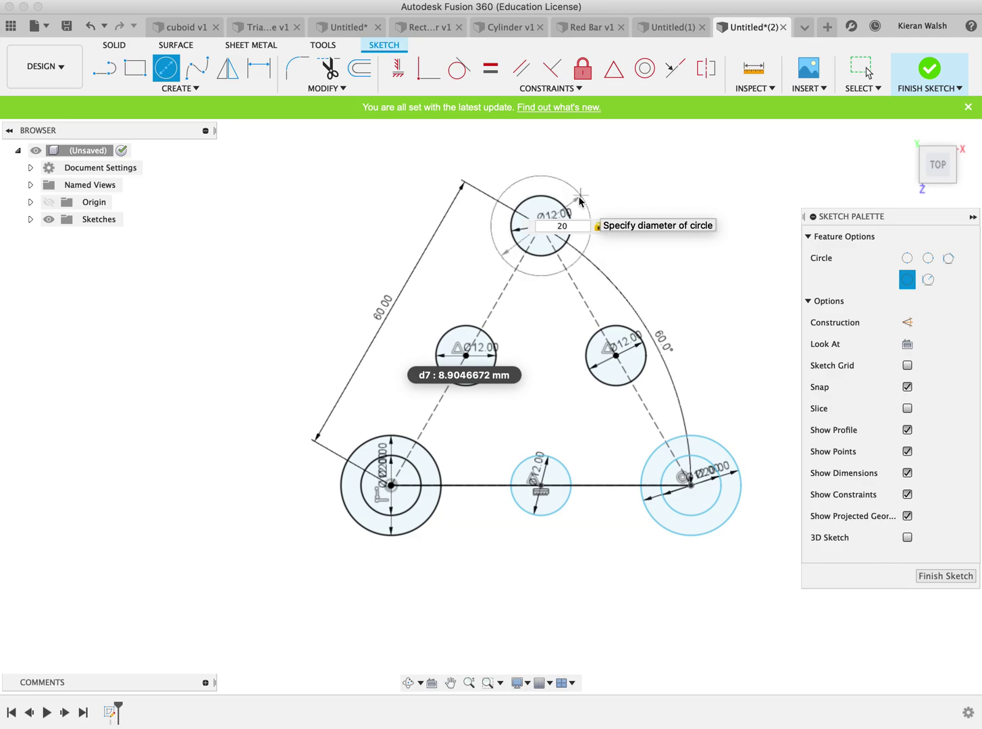
key("Return")
key("Escape")
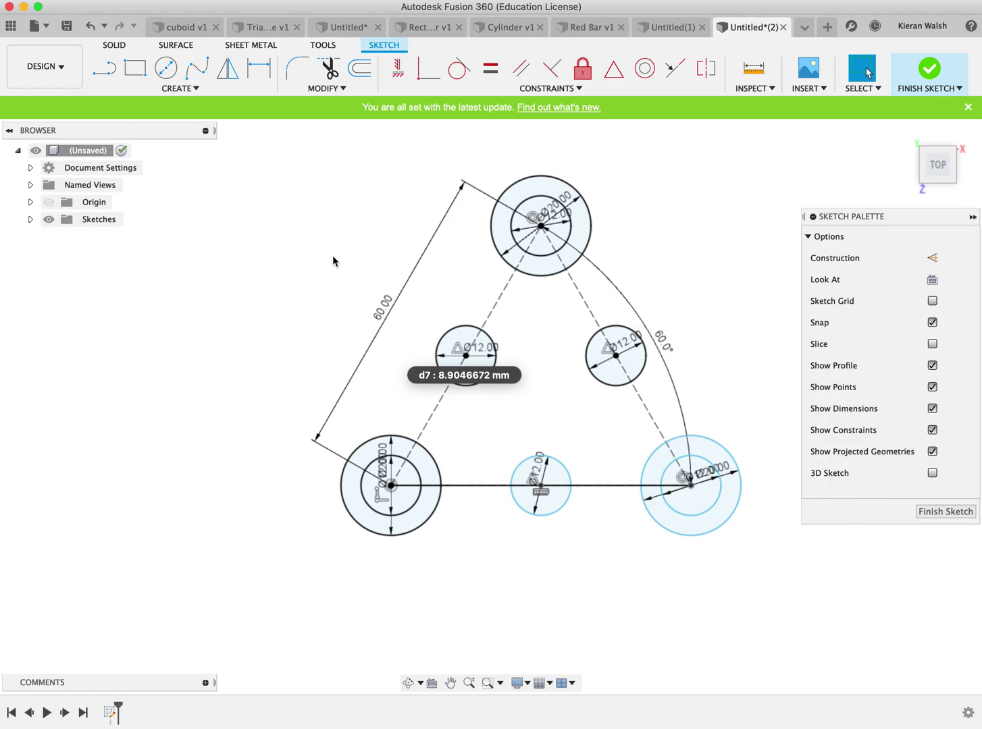
- Draw three lines along the outer edges of the 20 mm corner circles
key("l")
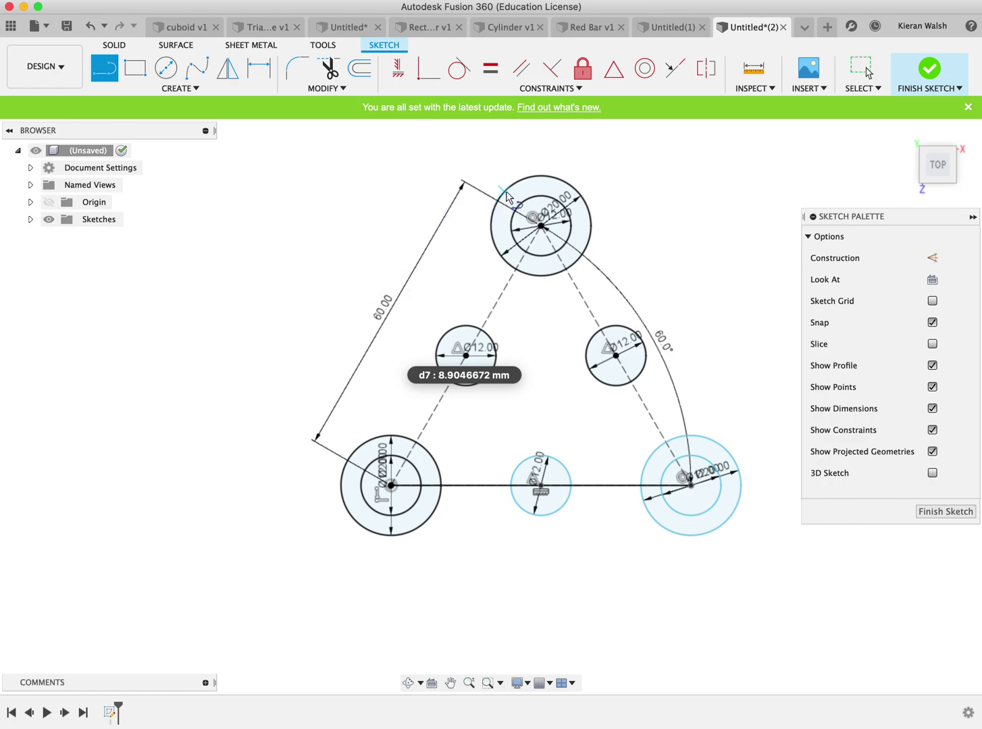
left_click(506, 193)
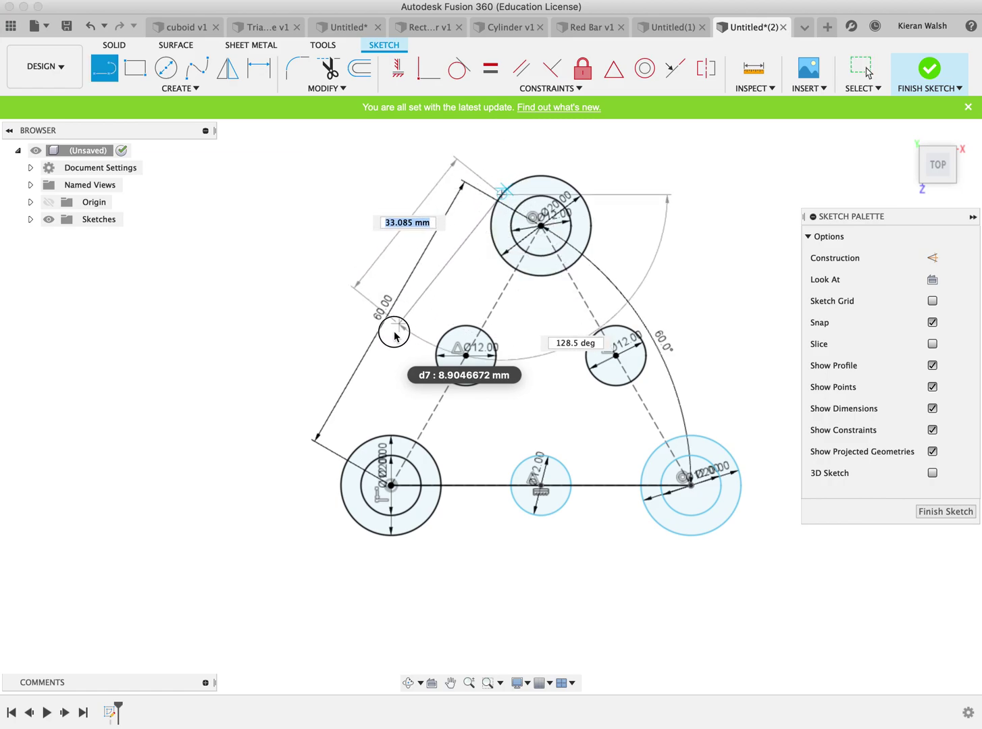
left_click(344, 465)
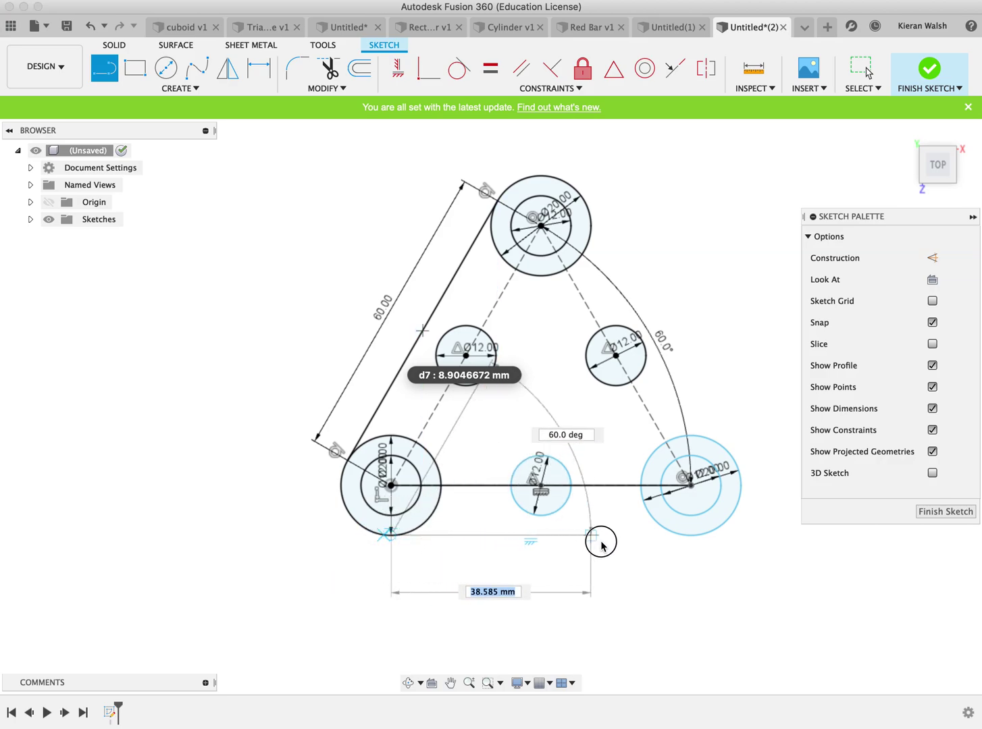
left_click(689, 537)
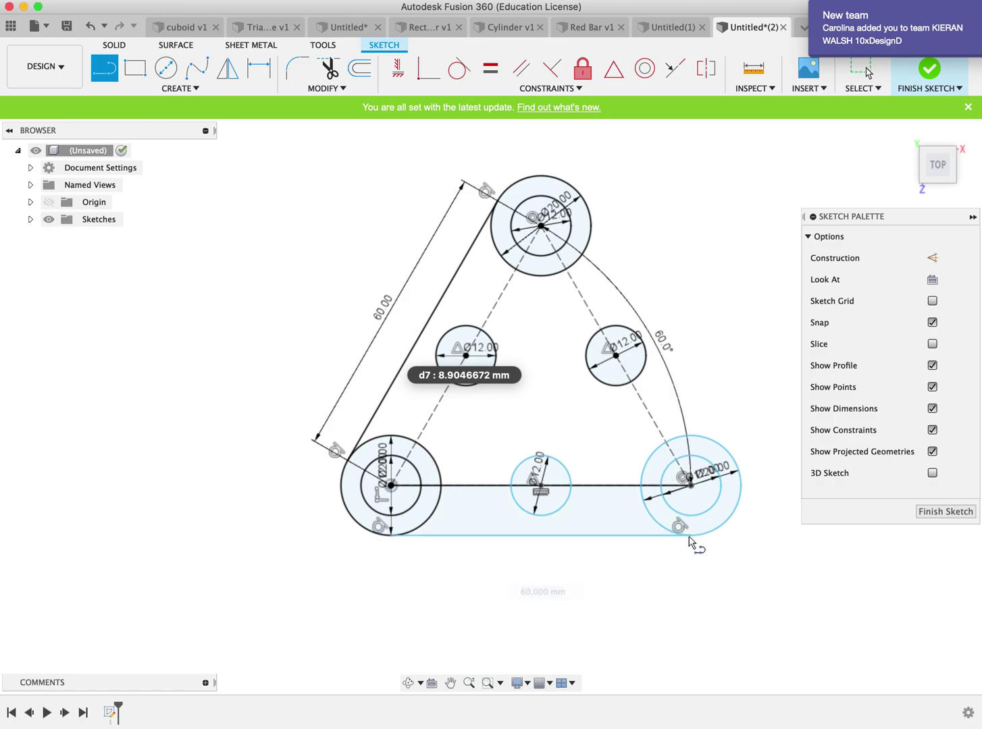
left_click(742, 484)
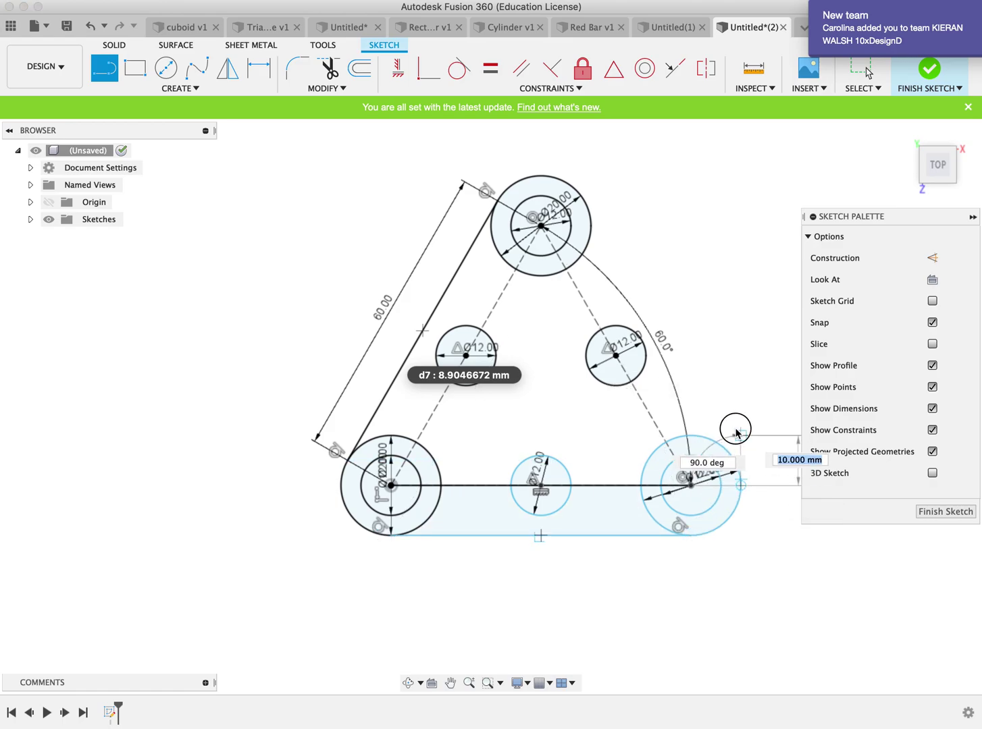
left_click(585, 200)
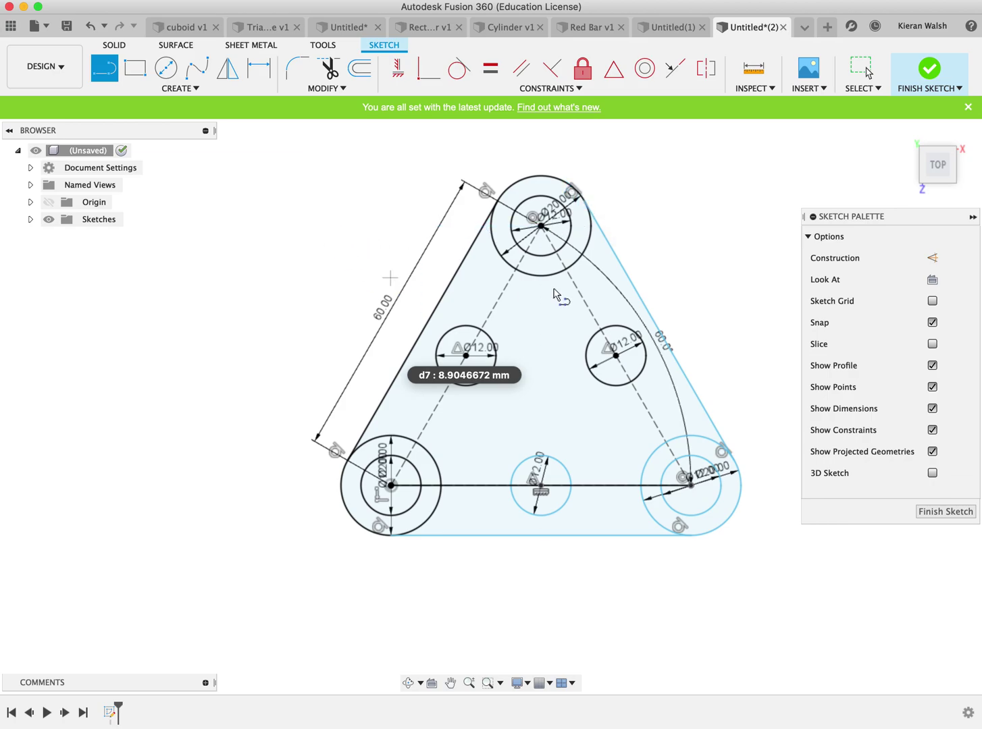
scroll(706, 263, "up", 2)
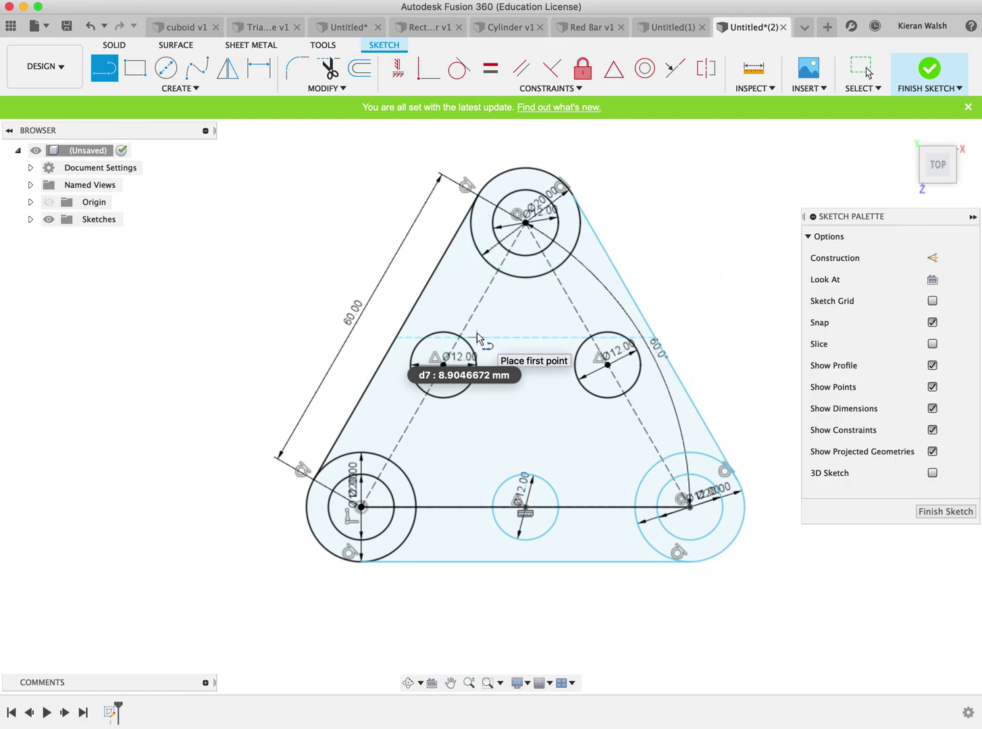
- Trim the inner arcs of all three 20 mm corner rings and finish the sketch
key("t")
left_click(518, 278)
left_click(481, 260)
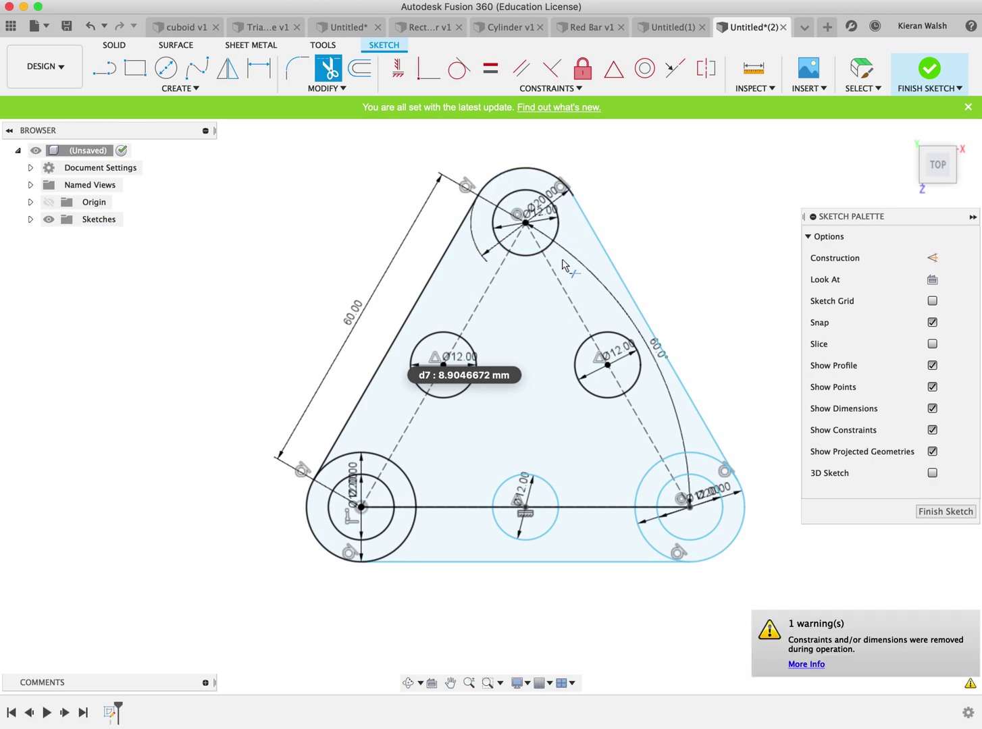
left_click(661, 466)
left_click(647, 543)
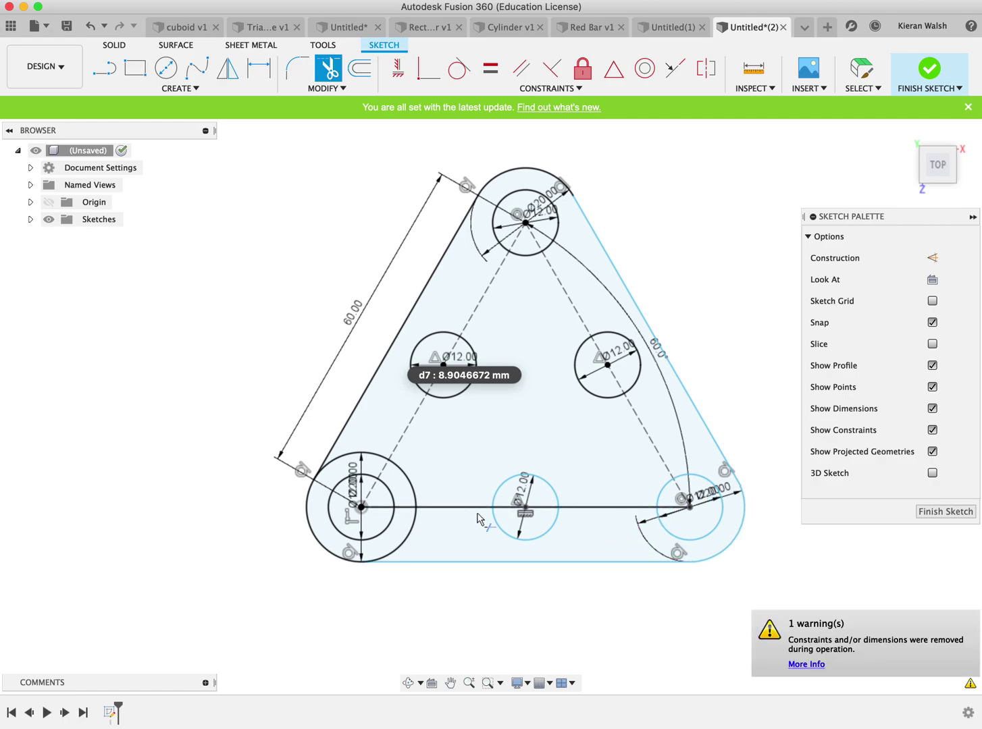
left_click(405, 484)
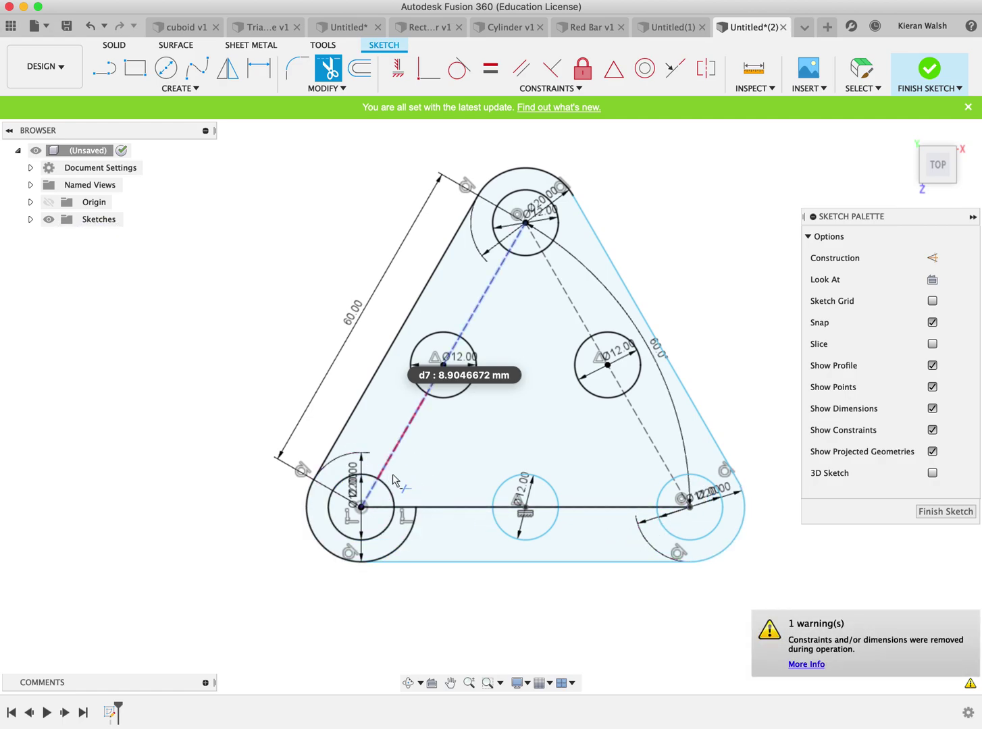
left_click(412, 535)
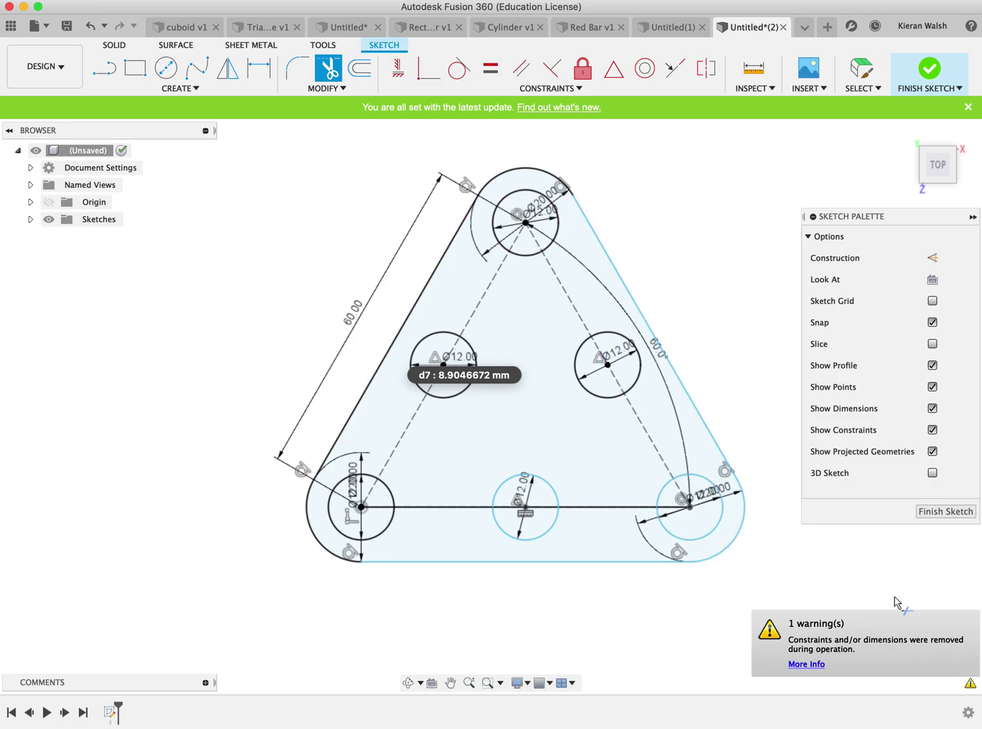
left_click(958, 511)
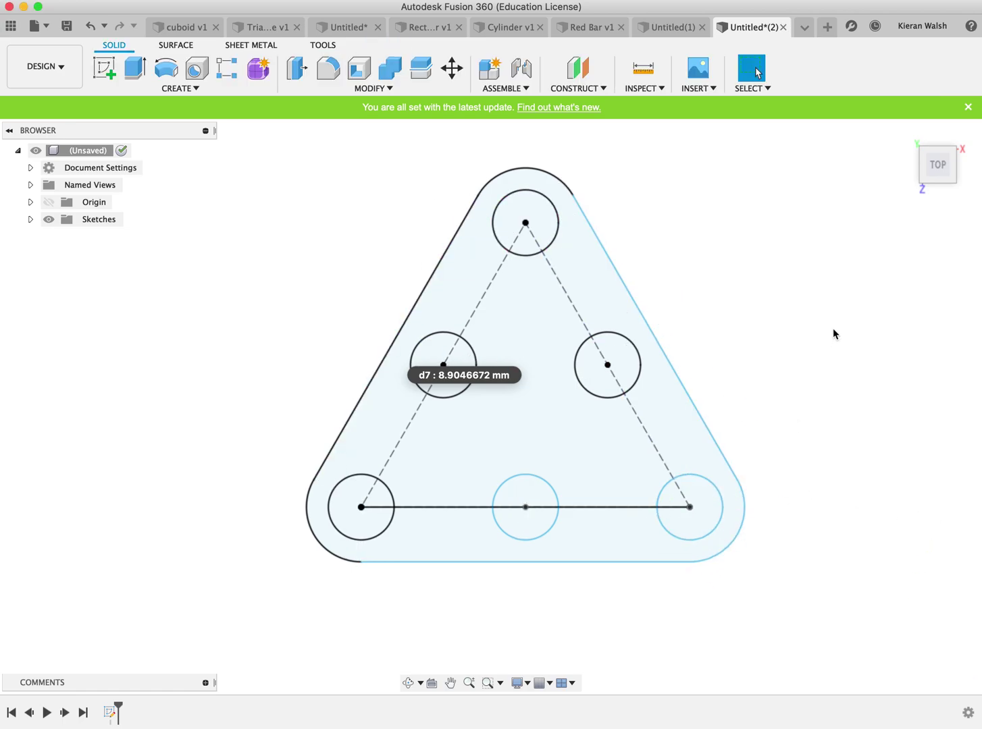
- Extrude the rounded-triangle profile 3 mm, creating a plate body with six holes
left_click_drag(938, 164, 937, 108)
left_click(135, 68)
left_click(462, 318)
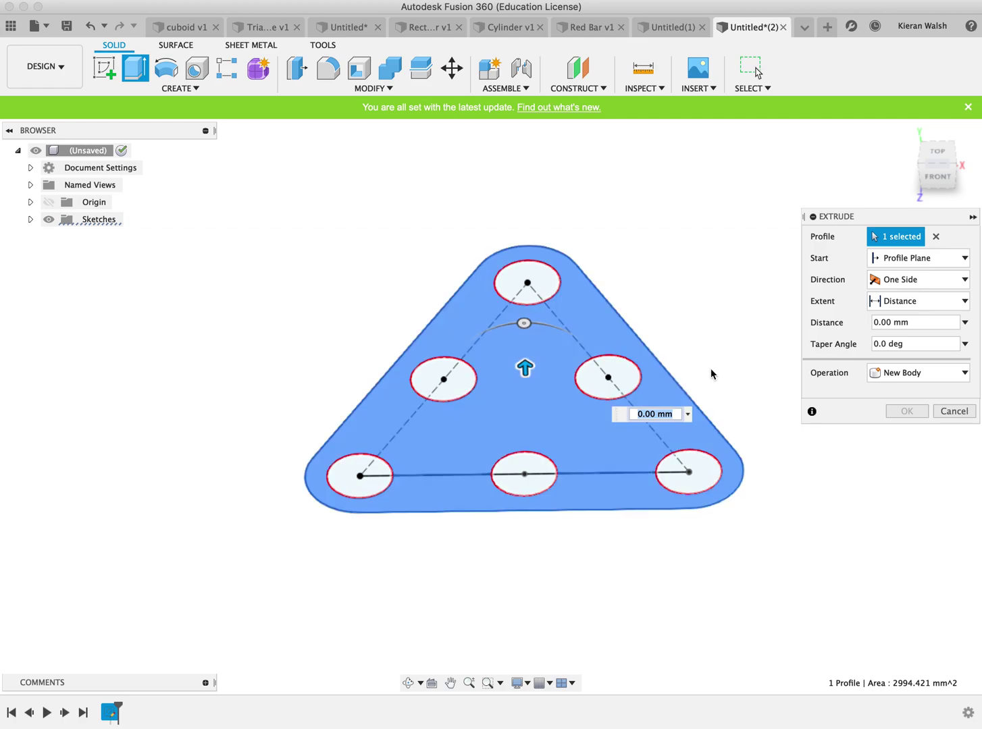
left_click_drag(917, 323, 869, 327)
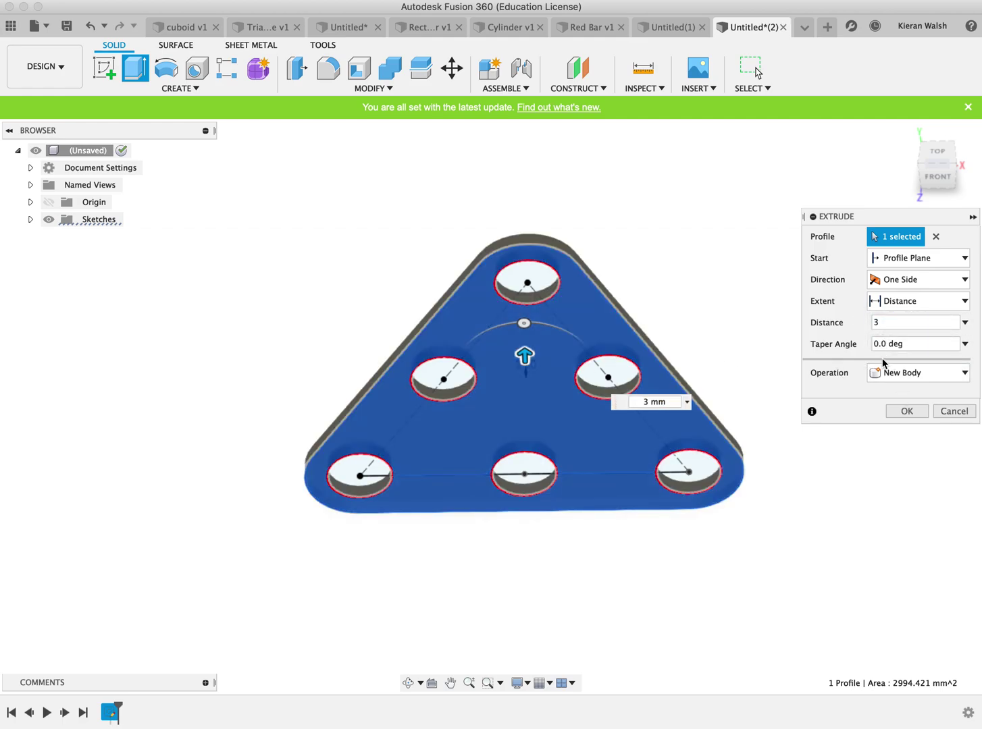
left_click(907, 411)
mouse_move(933, 165)
middle_mouse_down("shift")
mouse_move(896, 141)
mouse_move(820, 165)
mouse_move(789, 187)
mouse_move(772, 181)
middle_mouse_up("shift")
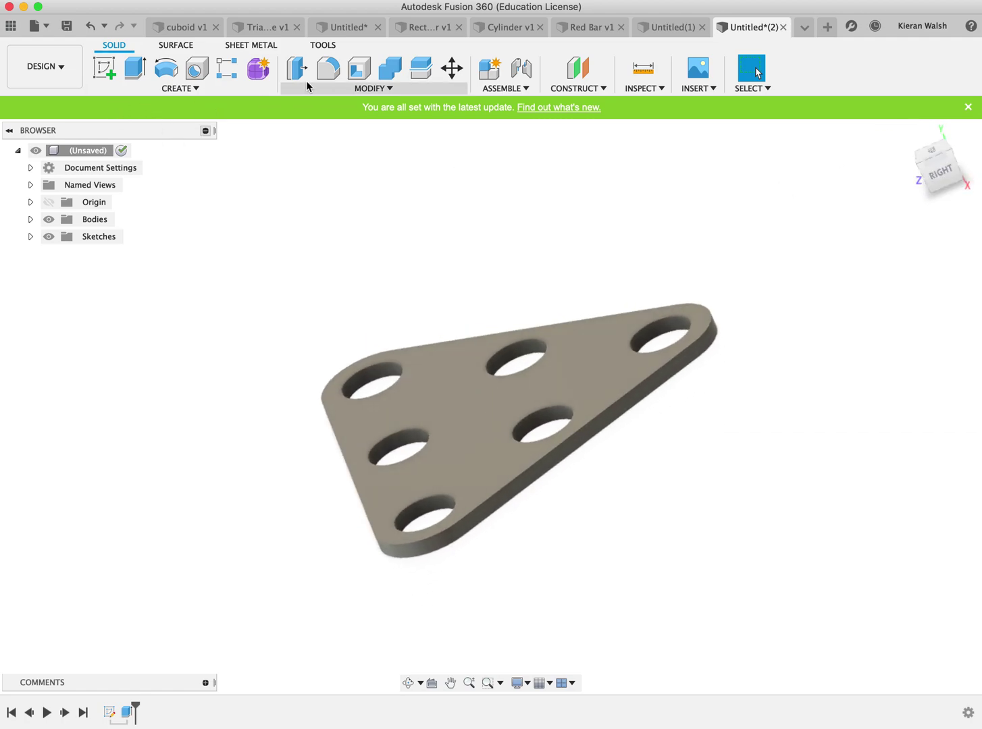
- Fillet the plate's top and bottom outer edge chains, all 12 outer edges, with a 1 mm radius
left_click(384, 89)
left_click(317, 120)
left_click(537, 460)
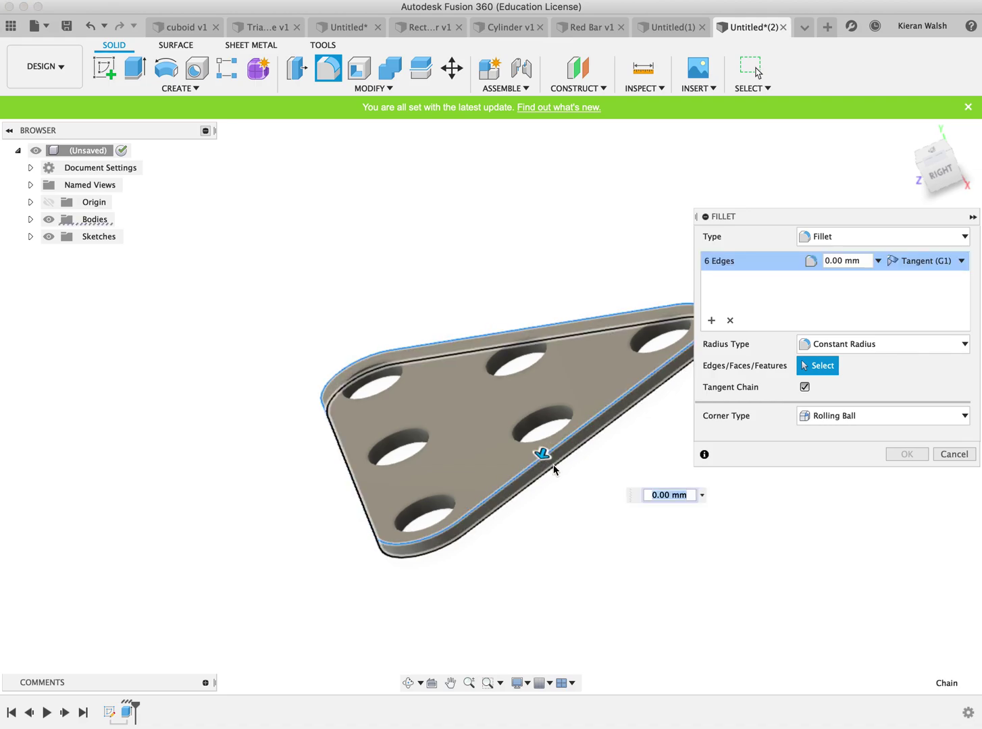
left_click(551, 465)
left_click(855, 259)
type("1")
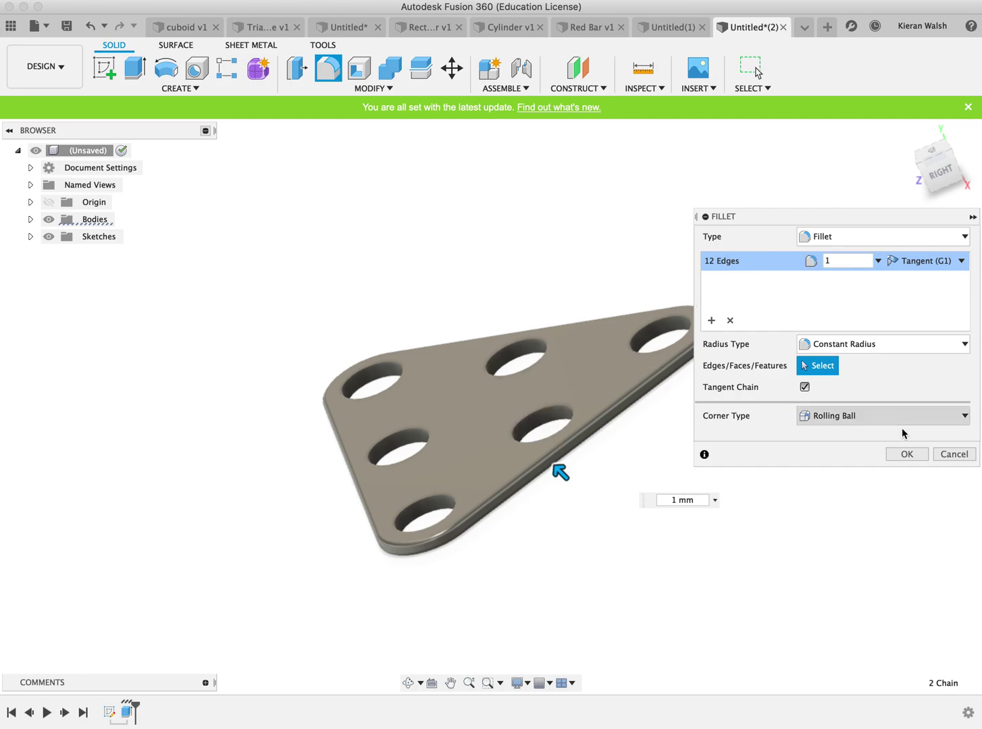
left_click(907, 454)
middle_click_drag(822, 444, 783, 194, "shift")
scroll(607, 370, "down", 3)
scroll(607, 371, "up", 5)
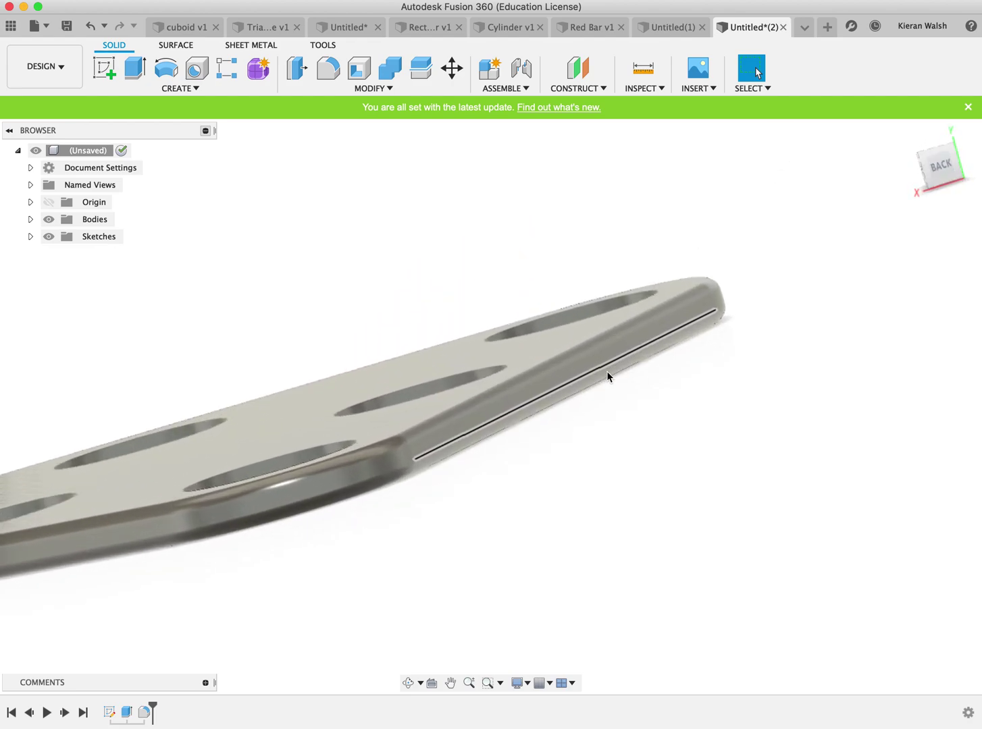